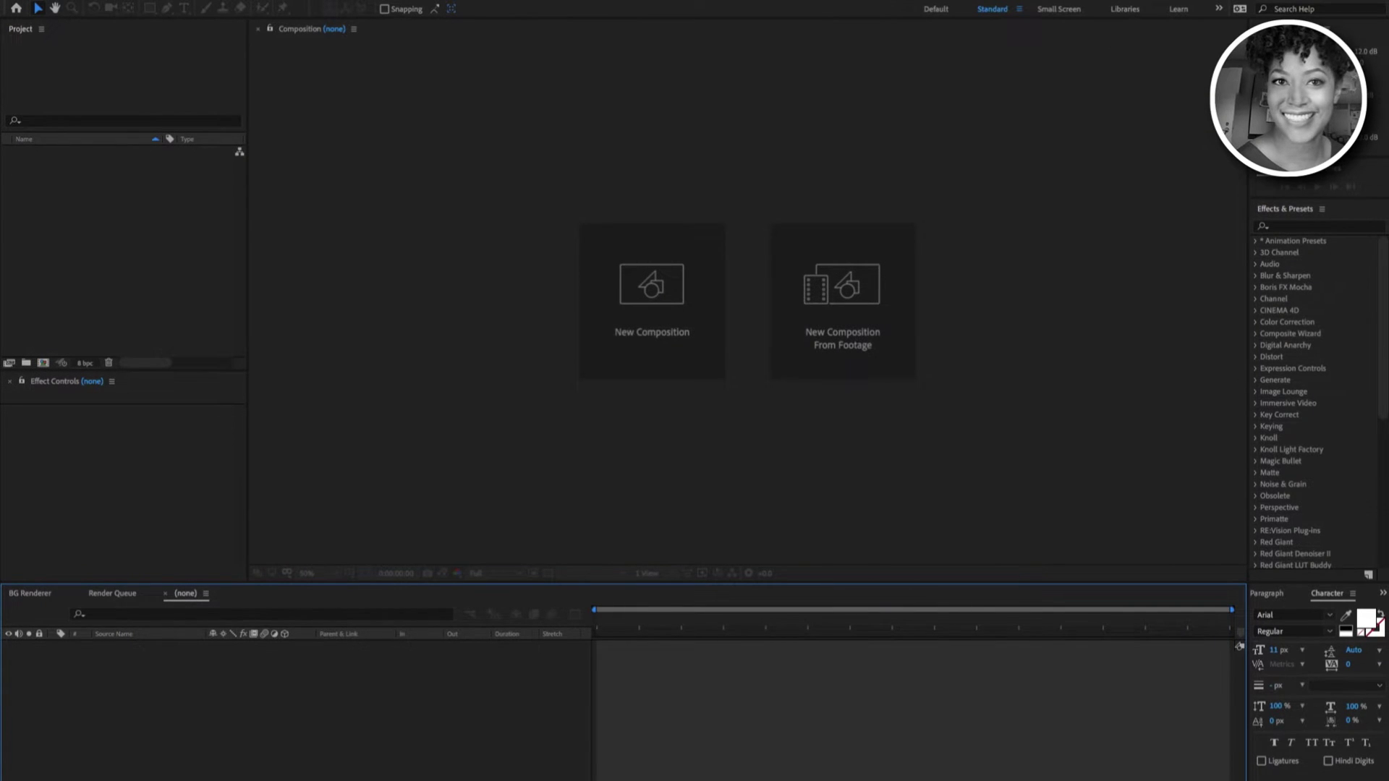
Import the Voyager_Trailer_En_1080.mp4 footage file into the project via File > Import > File.
{"action": "left_click", "coordinate": [128, 7]}
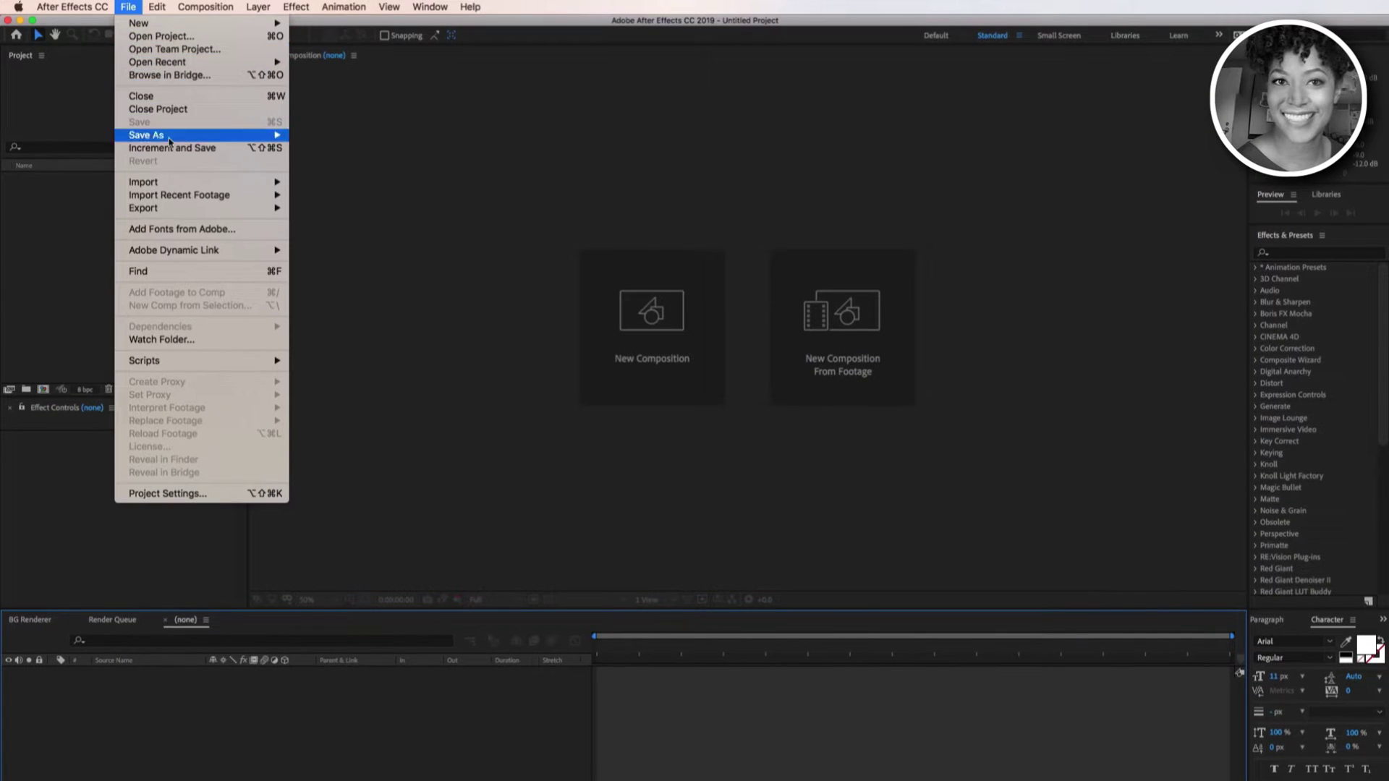
{"action": "mouse_move", "coordinate": [192, 182]}
{"action": "left_click", "coordinate": [317, 182]}
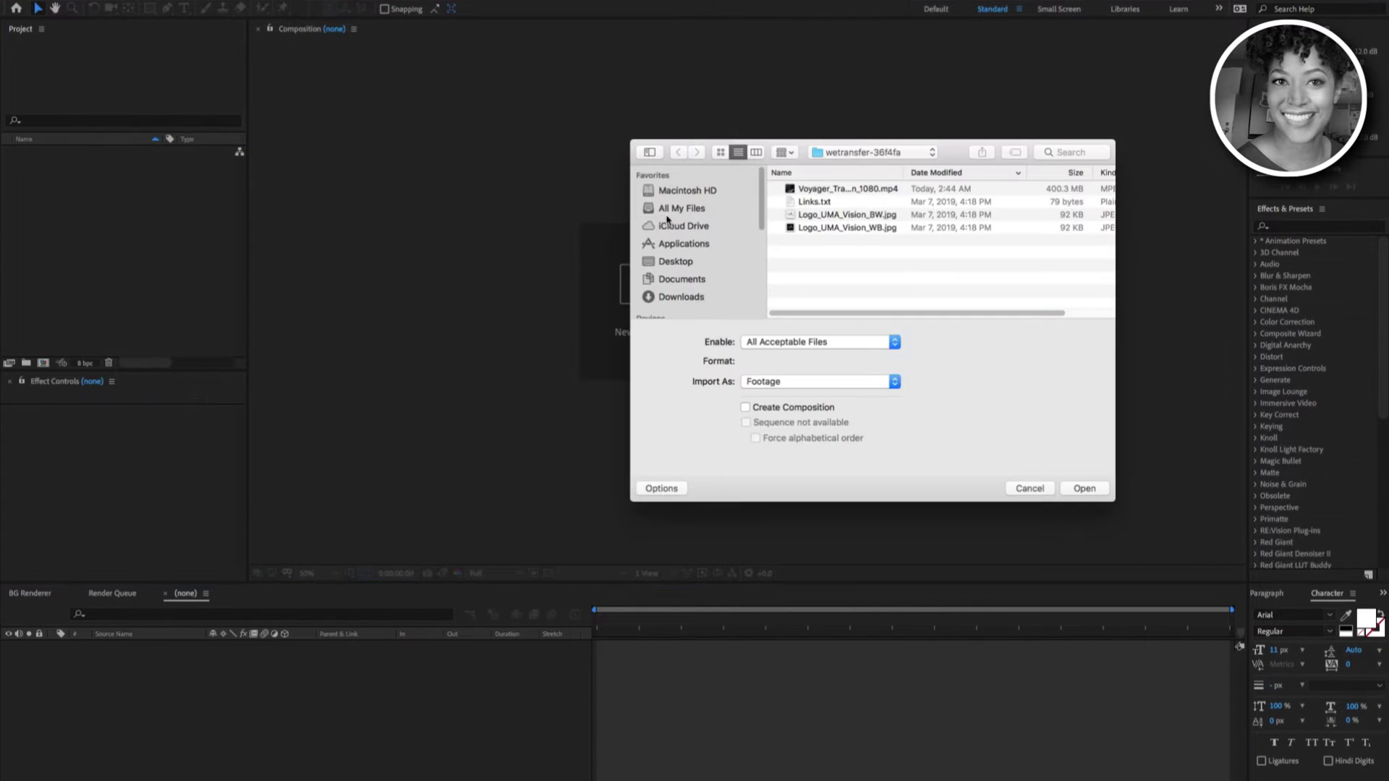
{"action": "left_click", "coordinate": [834, 191]}
{"action": "left_click", "coordinate": [1084, 489]}
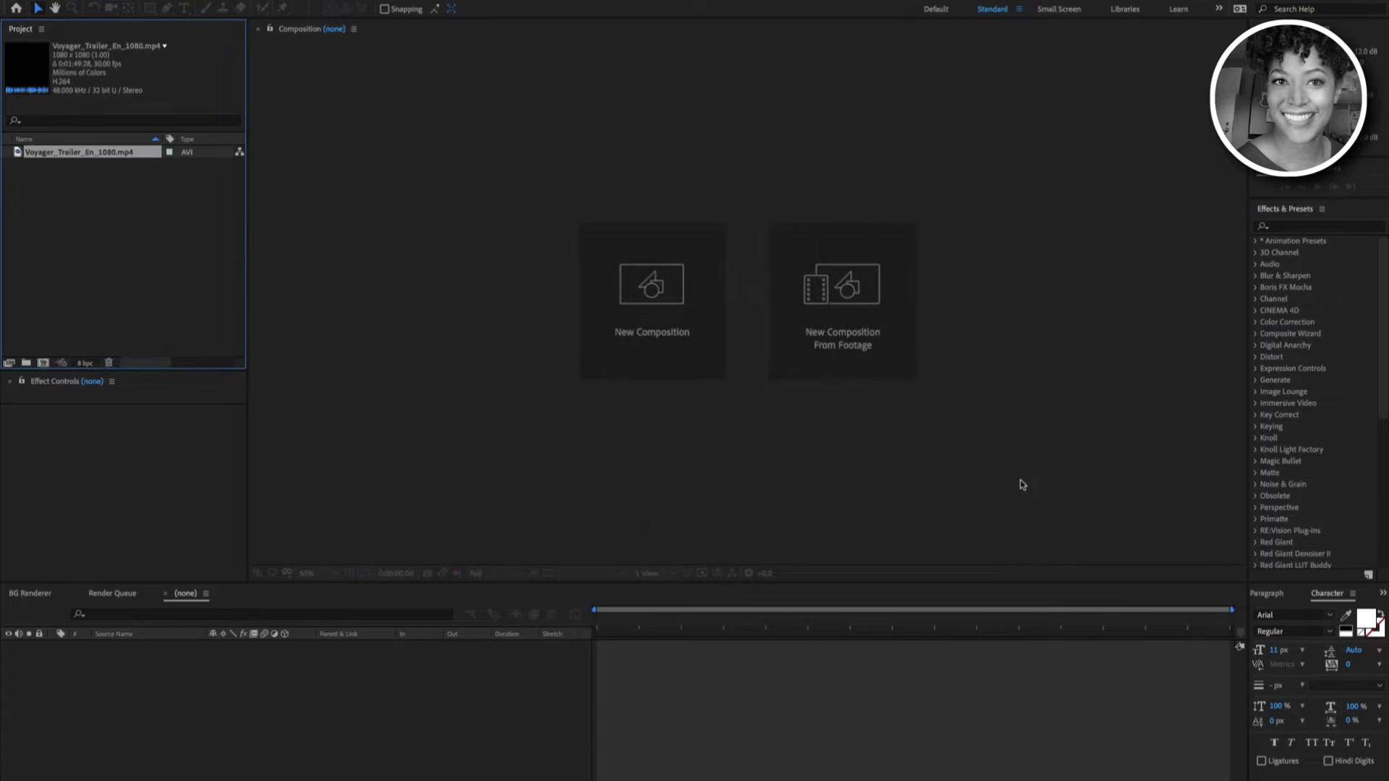
Create a Voyager_Trailer_En_1080 comp from the footage and open the footage in a widened viewer.
{"action": "right_click", "coordinate": [67, 158]}
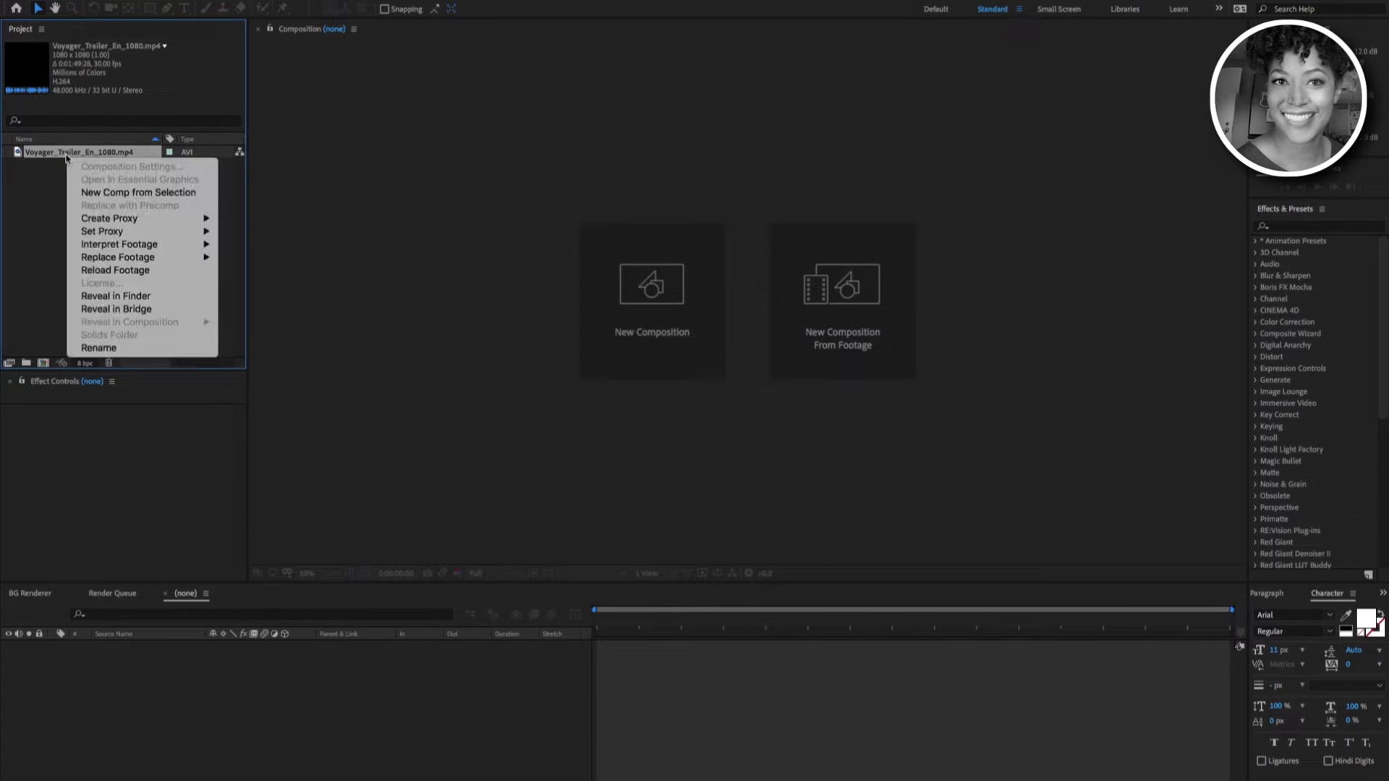
{"action": "left_click", "coordinate": [99, 193]}
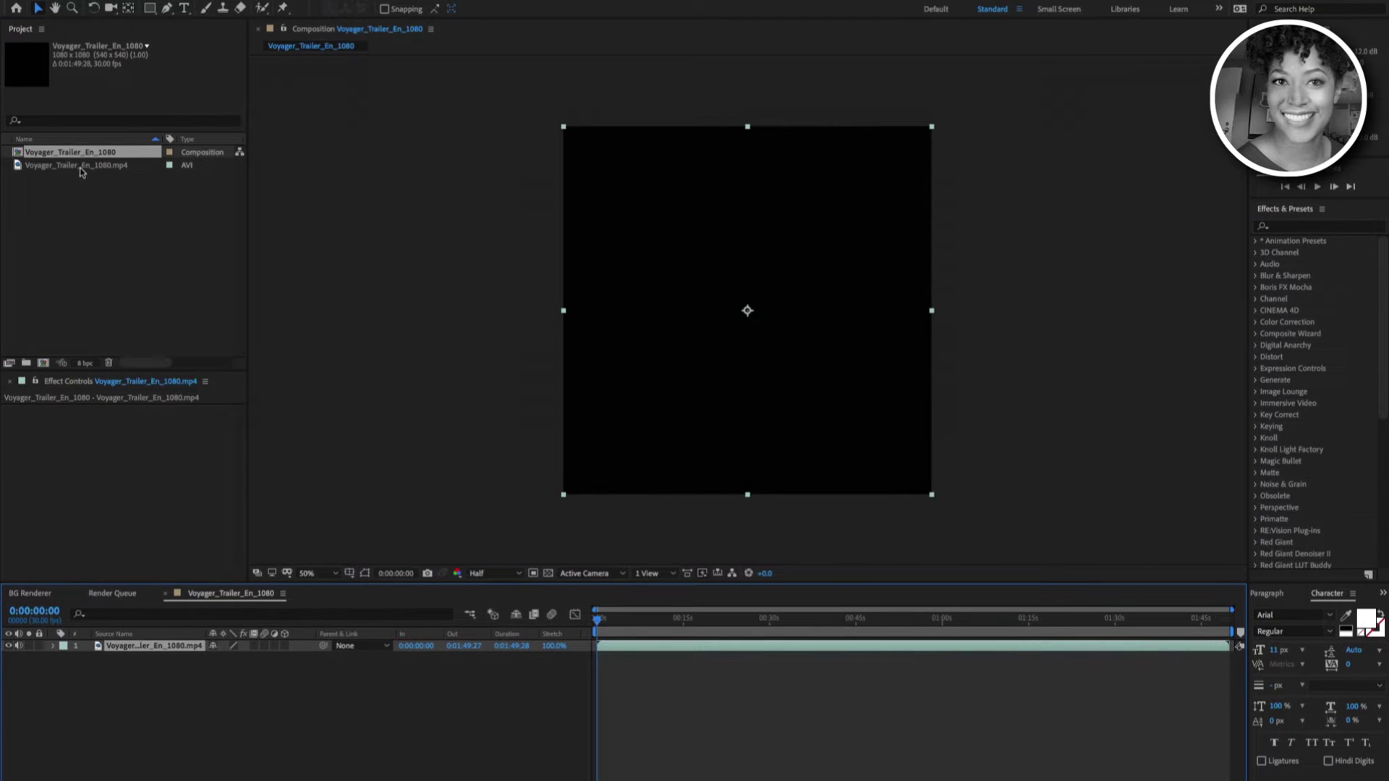
{"action": "left_click", "coordinate": [82, 166]}
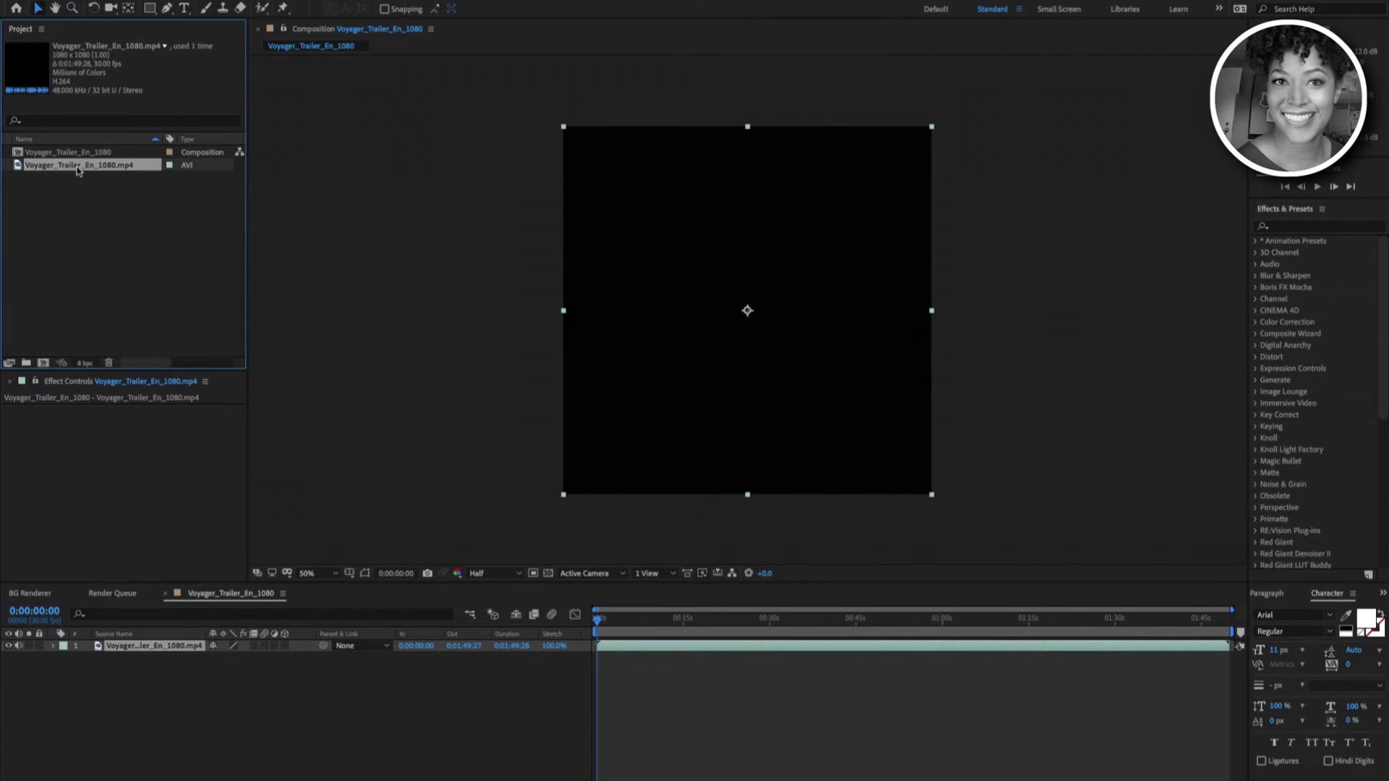
{"action": "double_click", "coordinate": [78, 171]}
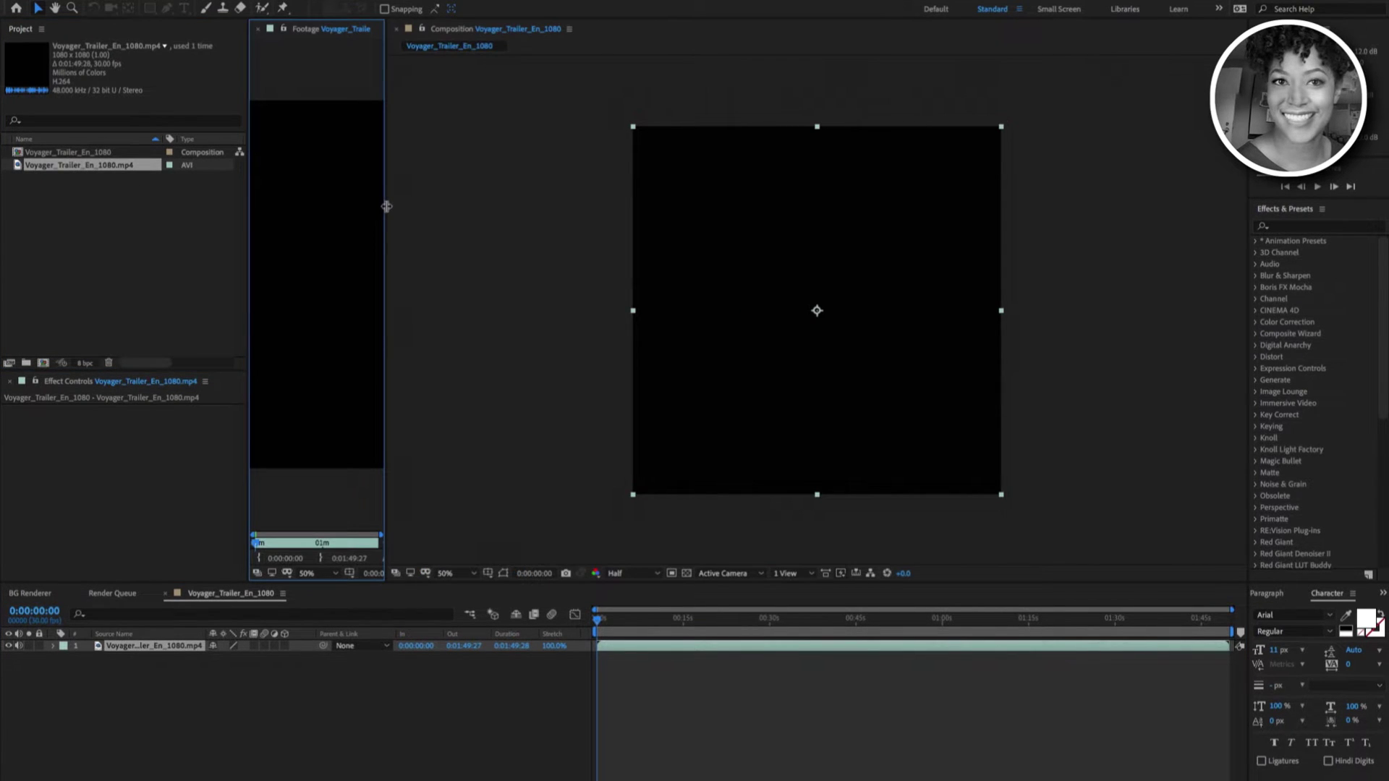
{"action": "left_click_drag", "start_coordinate": [383, 207], "coordinate": [661, 253]}
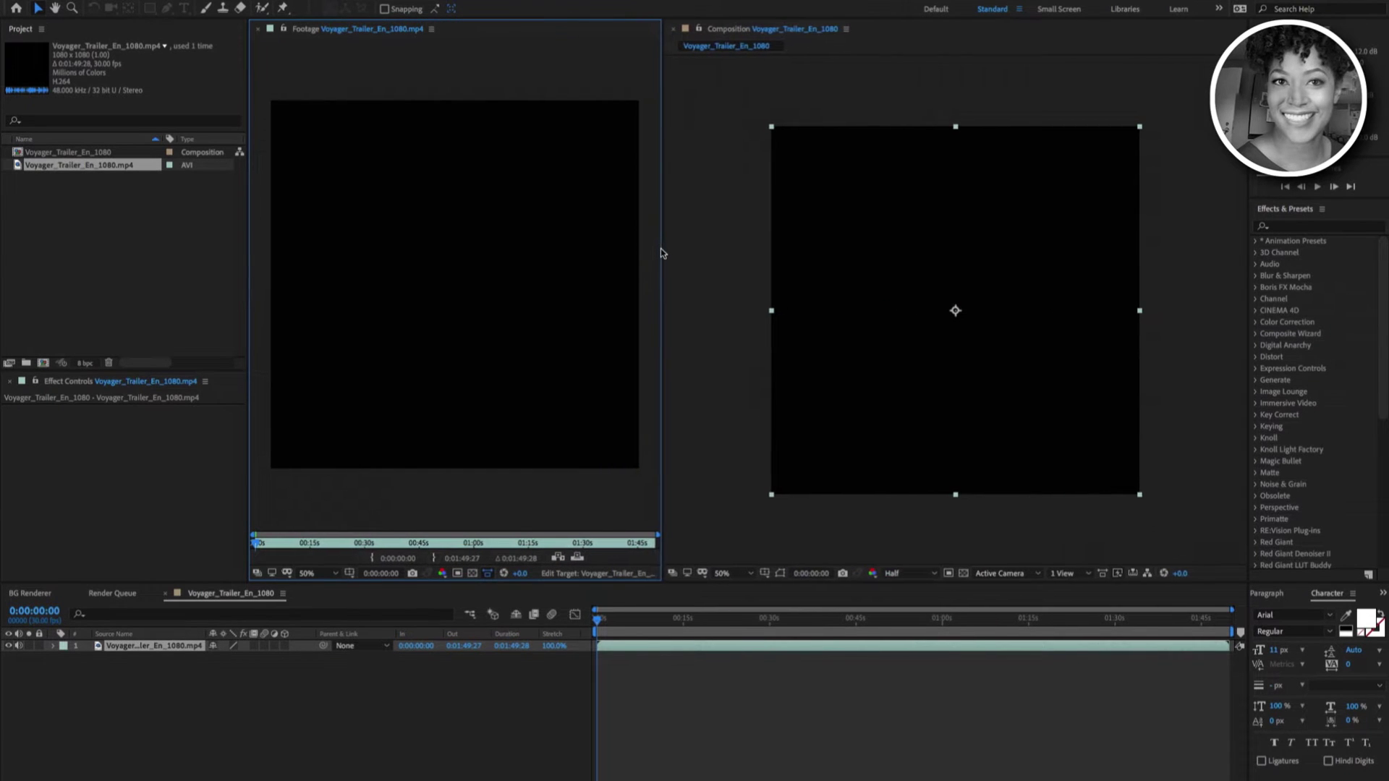
Move the current time to 0:00:48:28, where the Voyager probe is above Earth.
{"action": "left_click", "coordinate": [962, 574]}
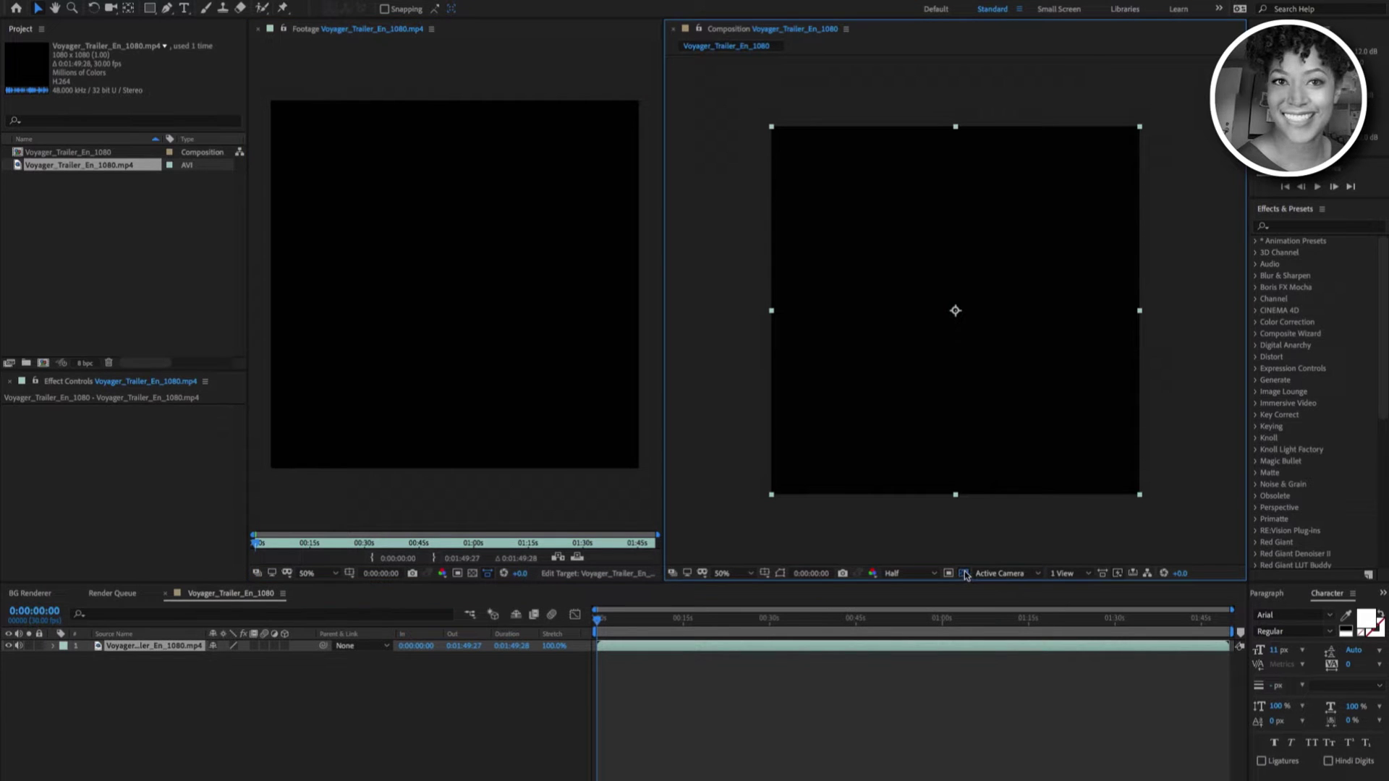
{"action": "left_click", "coordinate": [824, 619]}
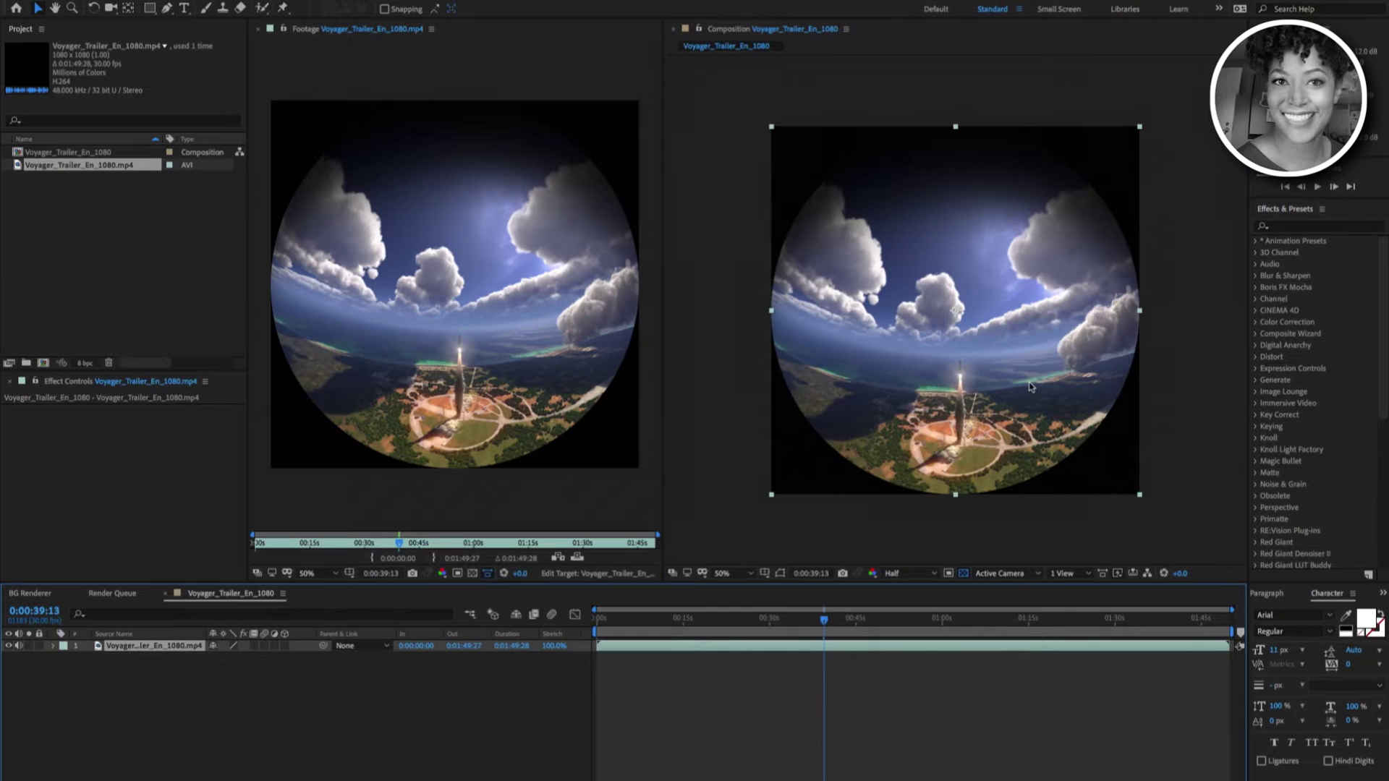
{"action": "left_click_drag", "start_coordinate": [824, 619], "coordinate": [879, 622]}
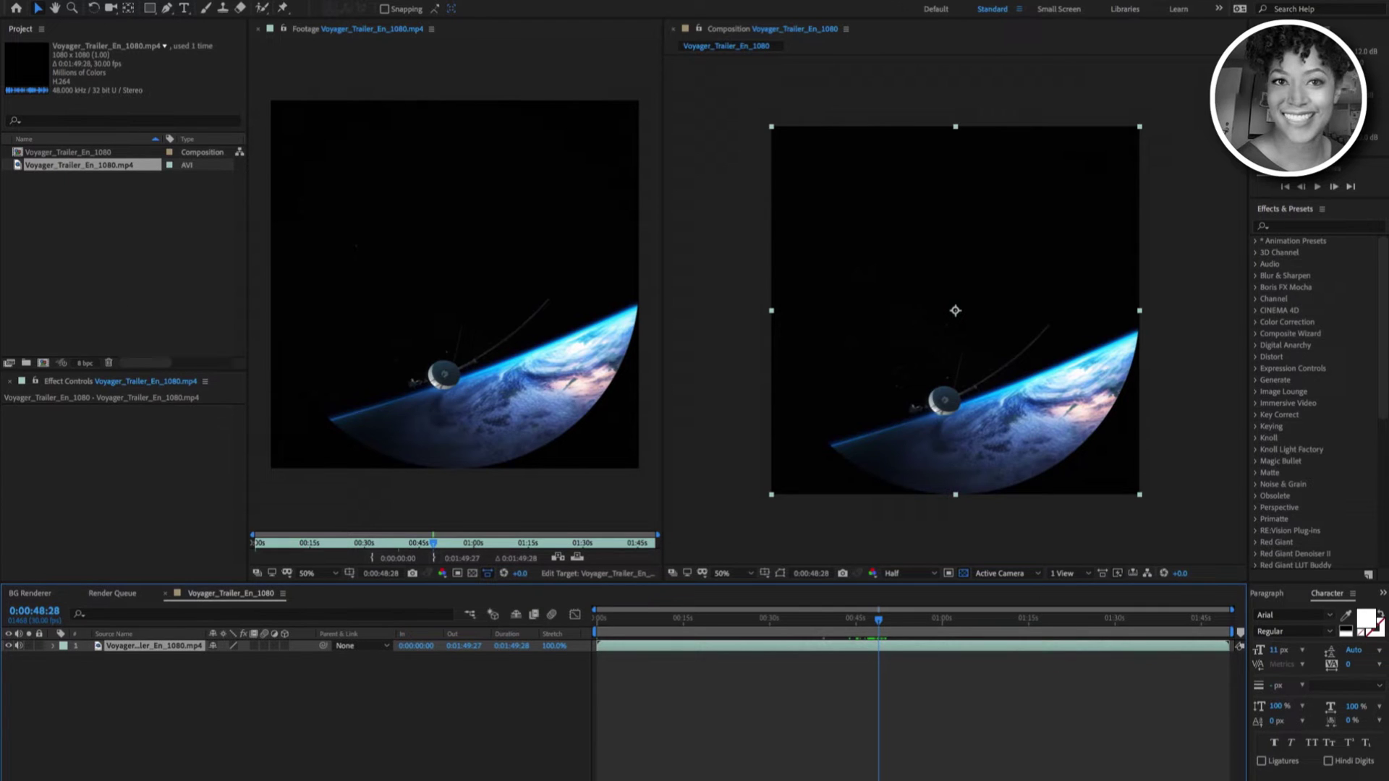
Run the Figment Dome Master to Flat Screen.jsxbin script and choose Flatten.
{"action": "left_click", "coordinate": [128, 7]}
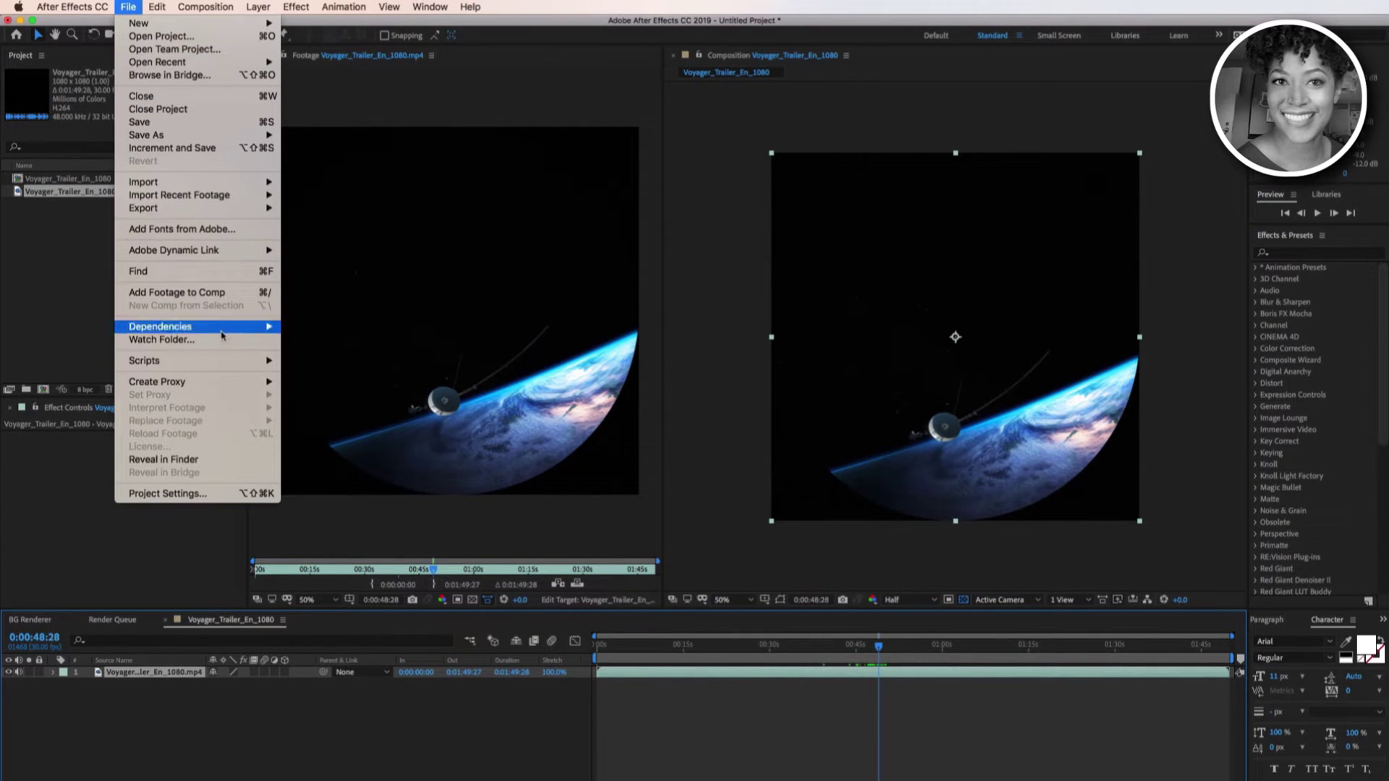
{"action": "mouse_move", "coordinate": [224, 364]}
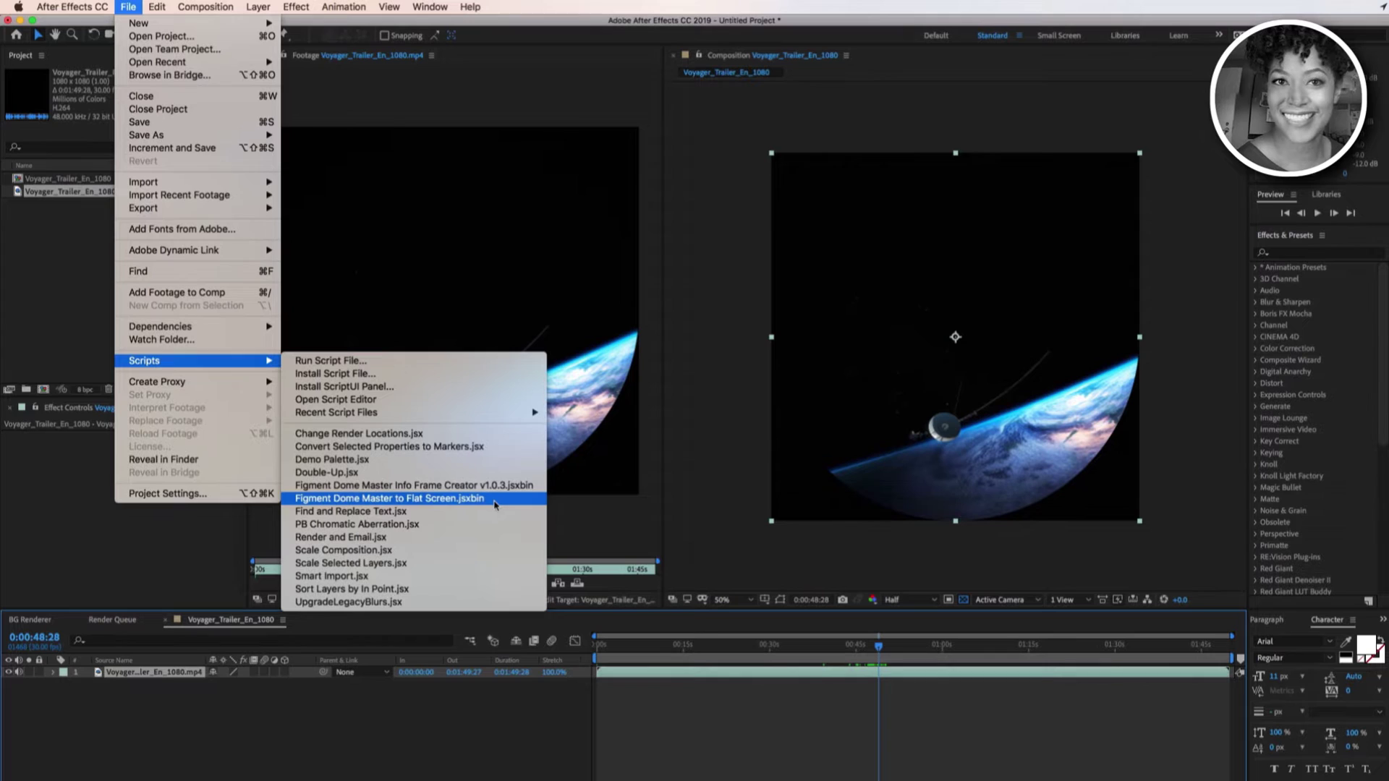
{"action": "left_click", "coordinate": [495, 502]}
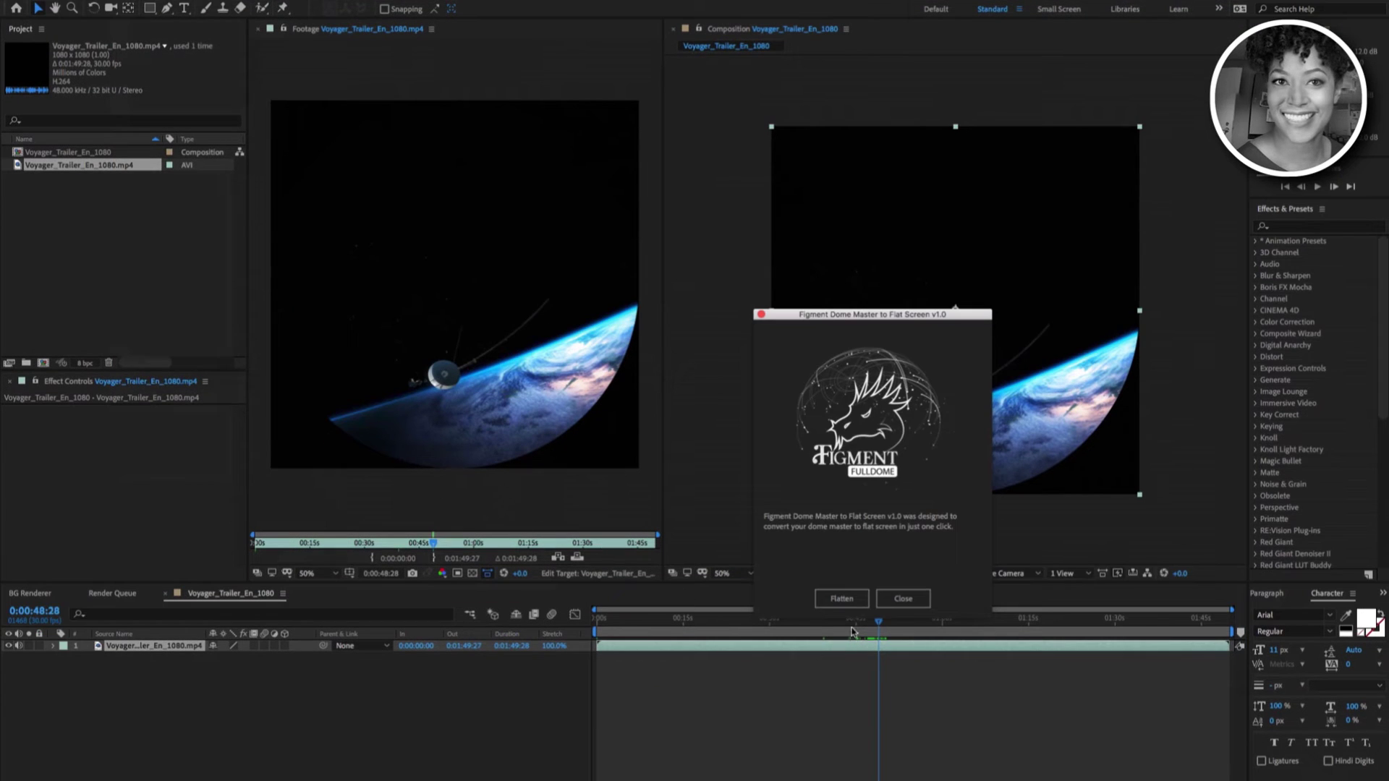
{"action": "left_click", "coordinate": [842, 598]}
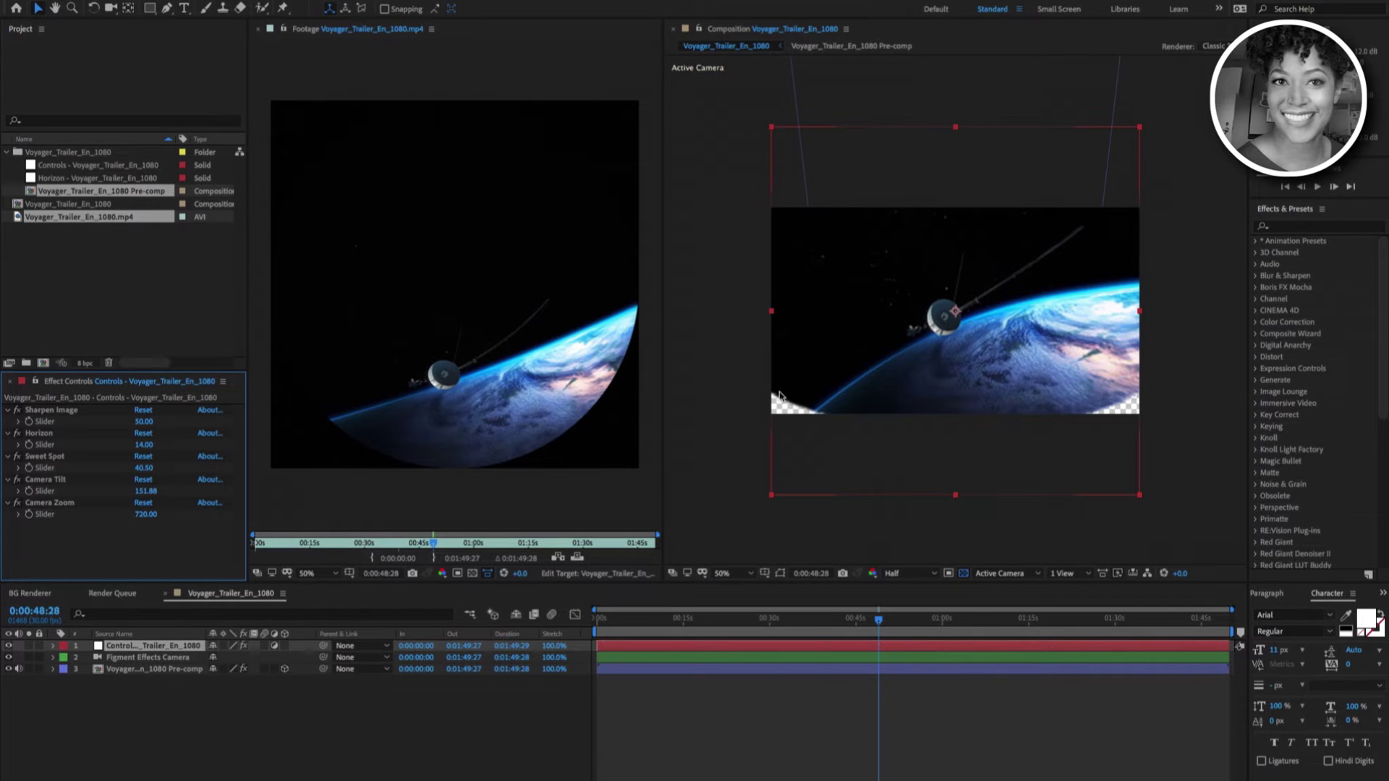
Raise Sweet Spot to 126.50, then step through the trailer to the VOYAGER title at 0:01:33:10.
{"action": "left_click", "coordinate": [55, 458]}
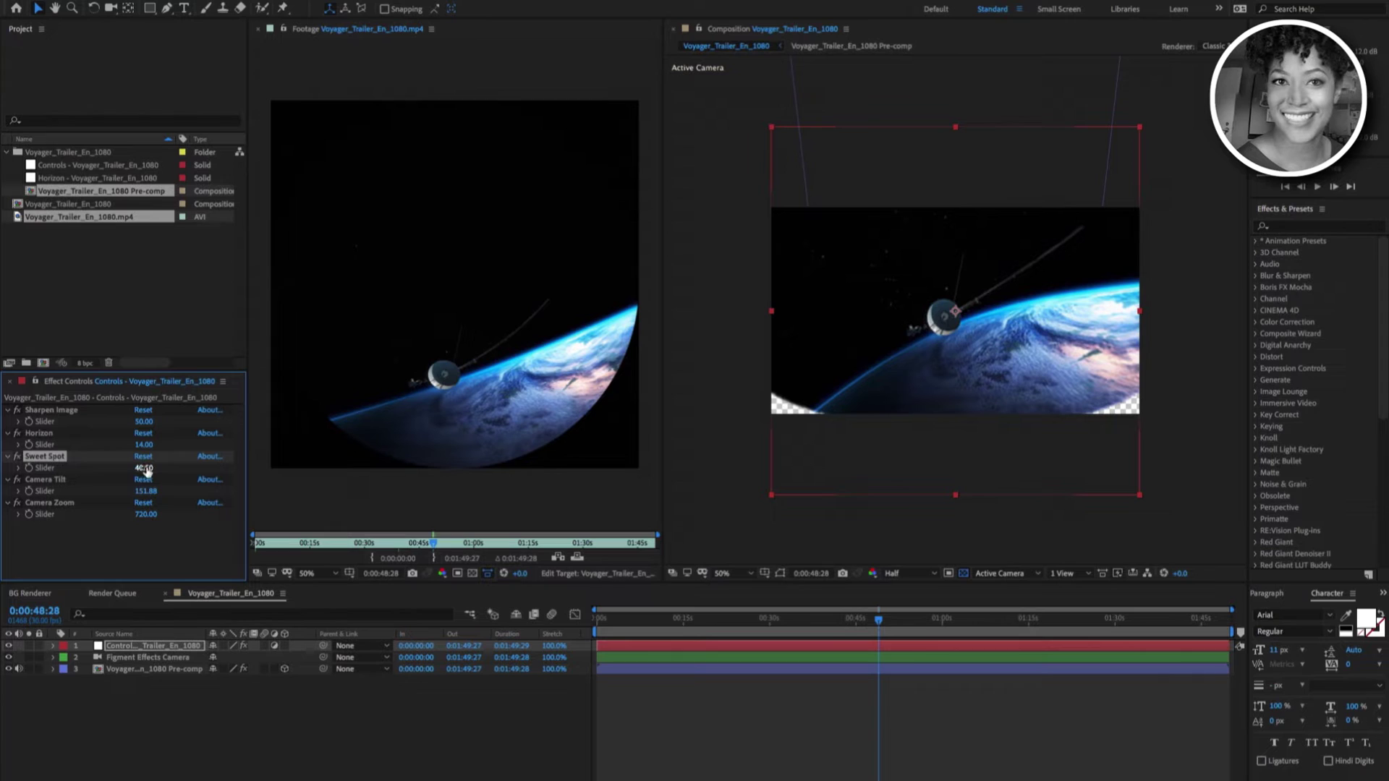
{"action": "left_click_drag", "start_coordinate": [144, 469], "coordinate": [199, 461]}
{"action": "left_click", "coordinate": [935, 619]}
{"action": "left_click", "coordinate": [970, 618]}
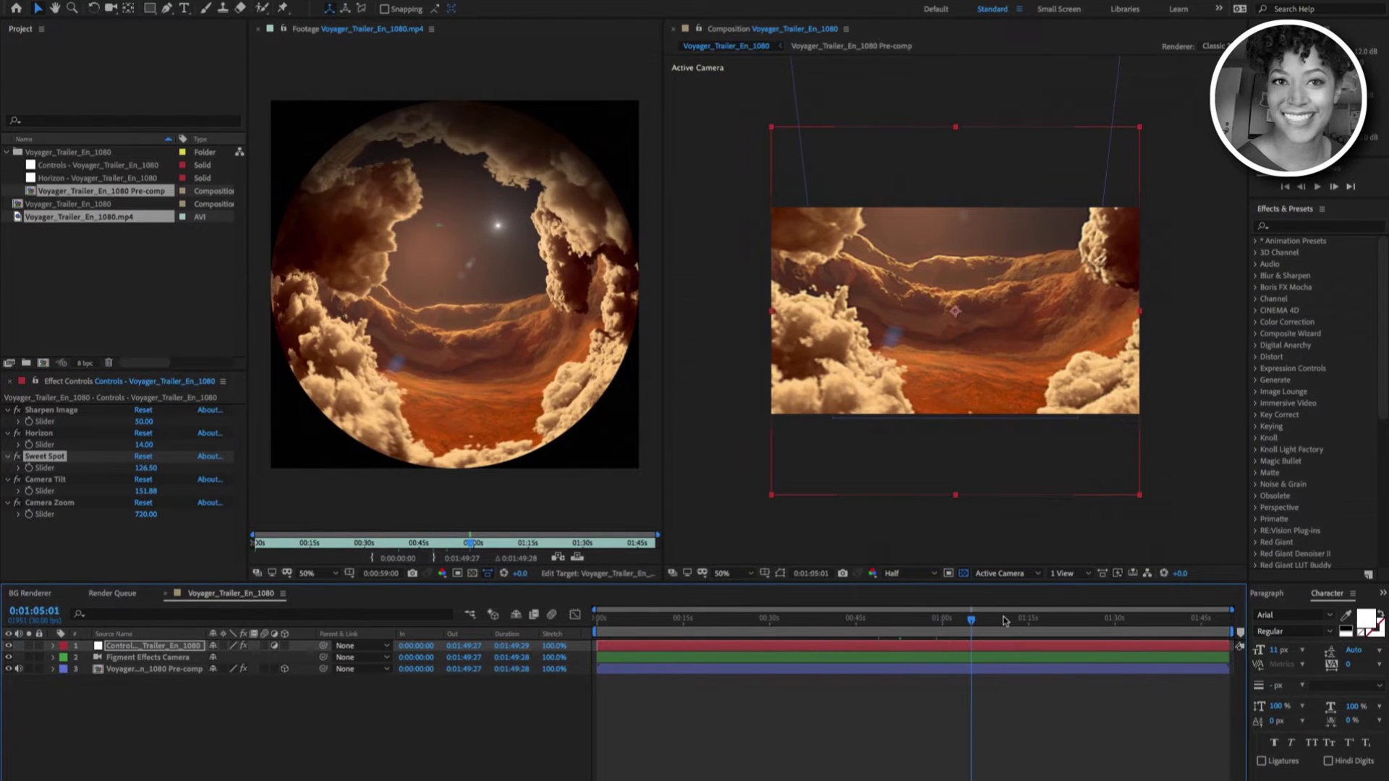
{"action": "left_click", "coordinate": [1015, 619]}
{"action": "left_click", "coordinate": [1061, 619]}
{"action": "left_click", "coordinate": [1073, 619]}
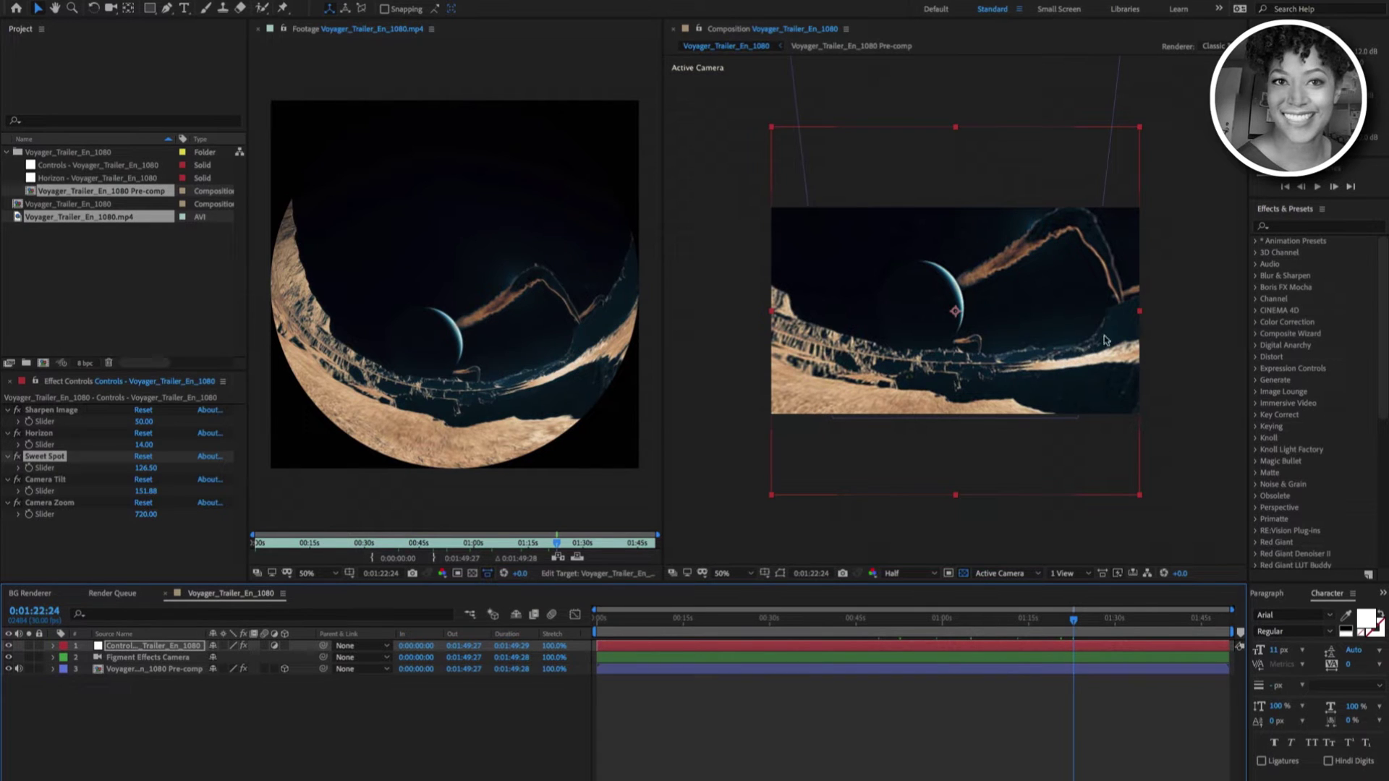
{"action": "left_click", "coordinate": [1086, 620]}
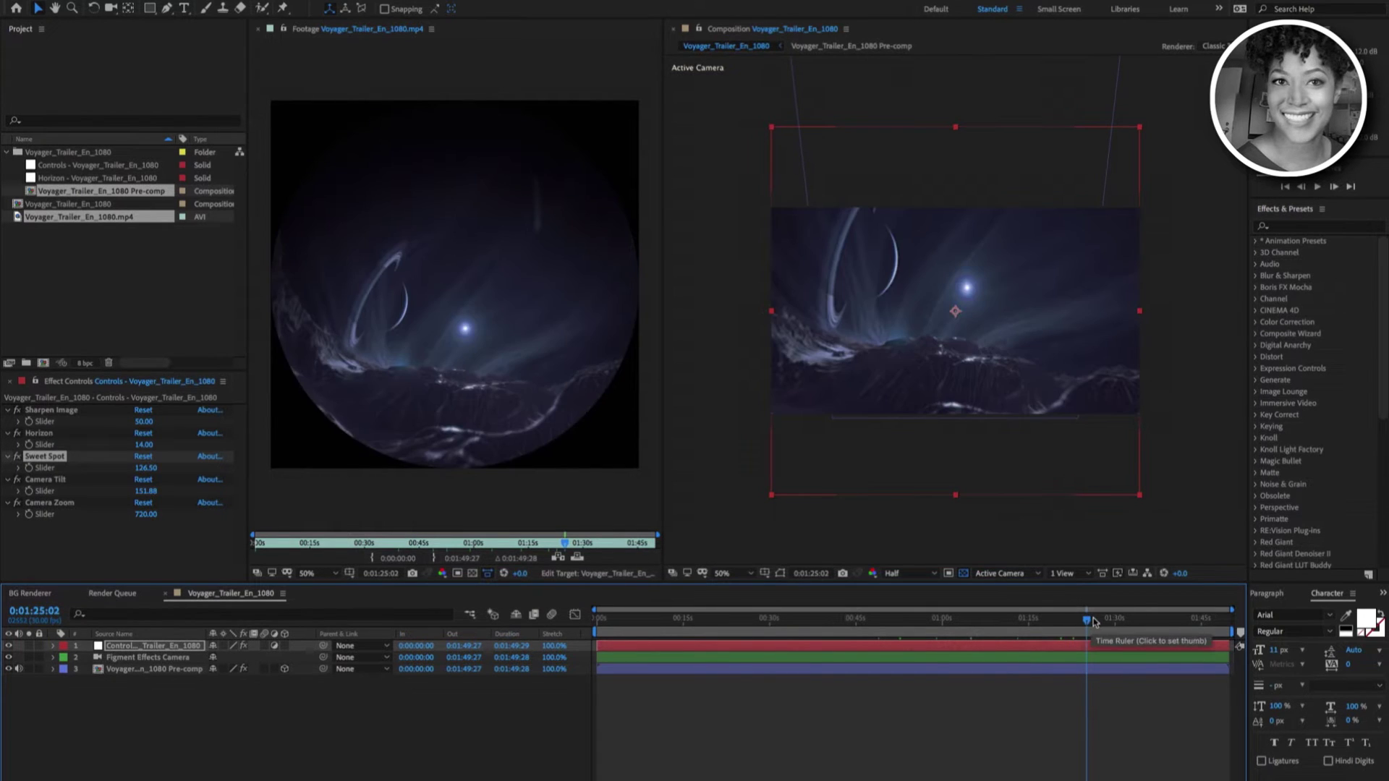
{"action": "left_click_drag", "start_coordinate": [1098, 621], "coordinate": [1134, 617]}
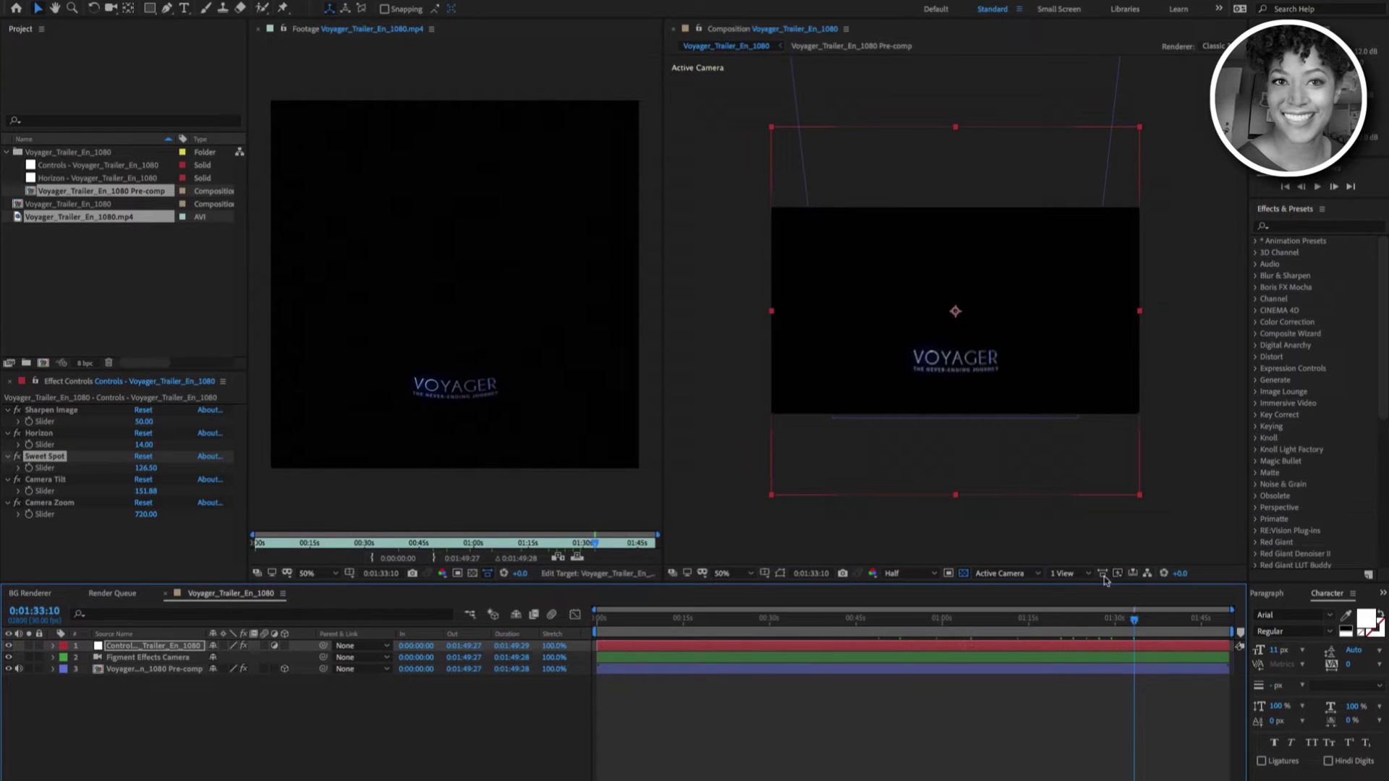
Show a proportional grid over the composition and zoom the view to 200%.
{"action": "left_click", "coordinate": [766, 573]}
{"action": "left_click", "coordinate": [778, 602]}
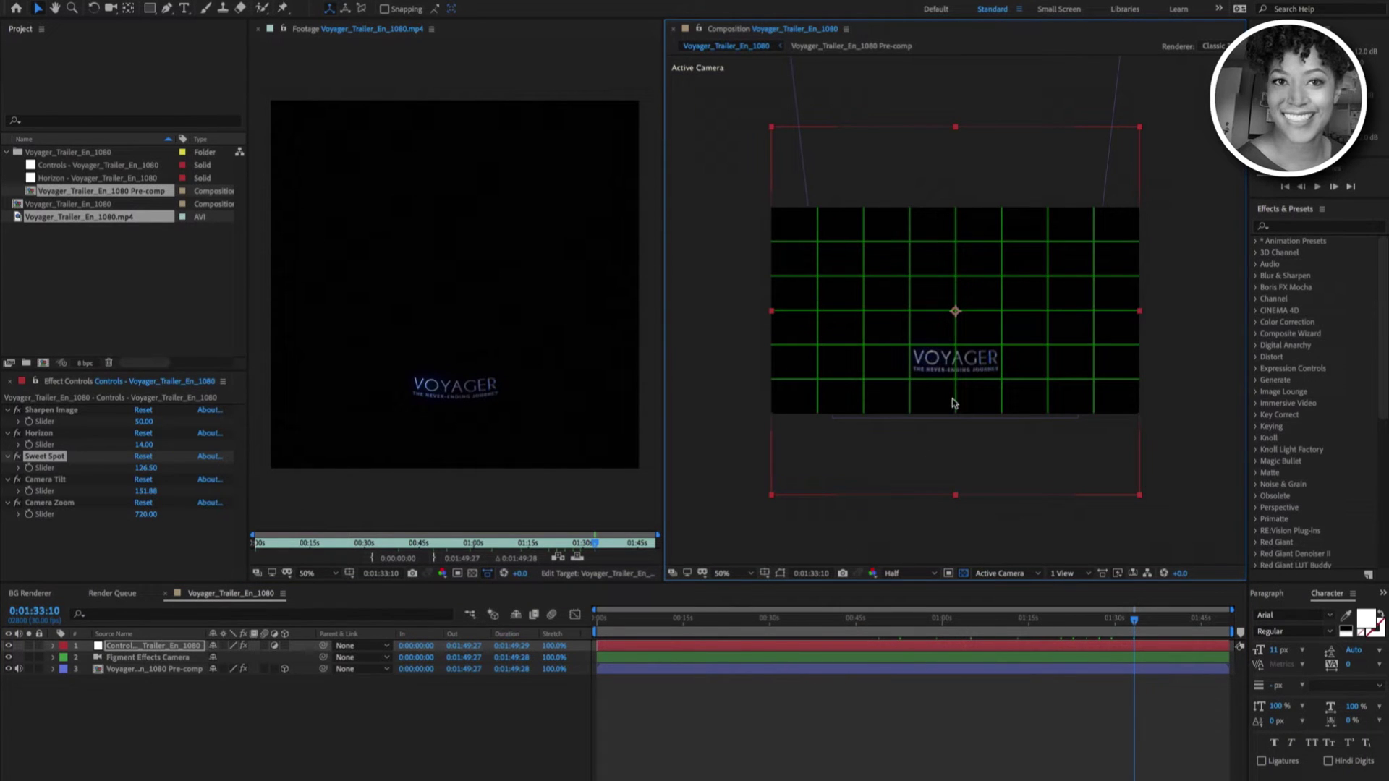
{"action": "key", "text": "slash"}
{"action": "key", "text": "period"}
Bring the VOYAGER title into view and switch preview resolution from Half to Full.
{"action": "key", "text": "h"}
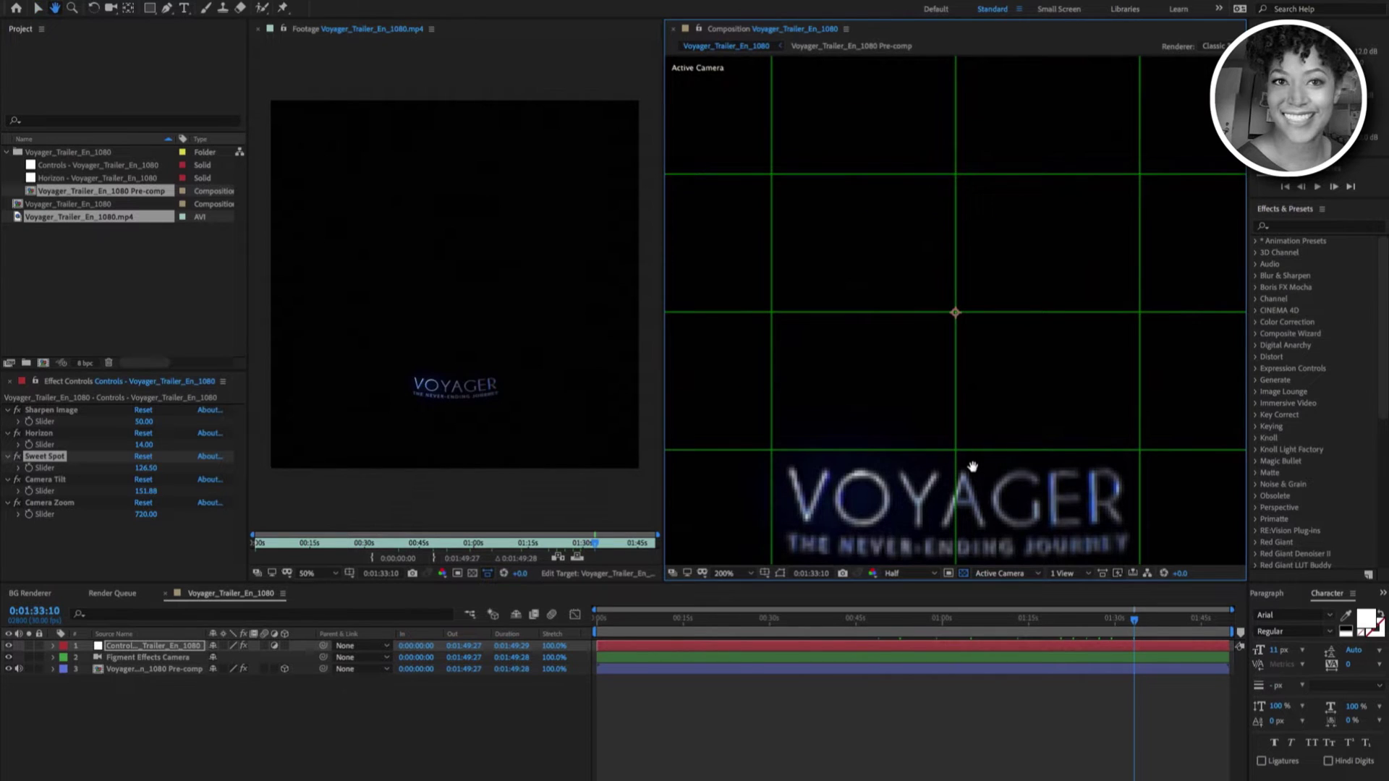
{"action": "left_click_drag", "start_coordinate": [977, 472], "coordinate": [998, 216]}
{"action": "key", "text": "v"}
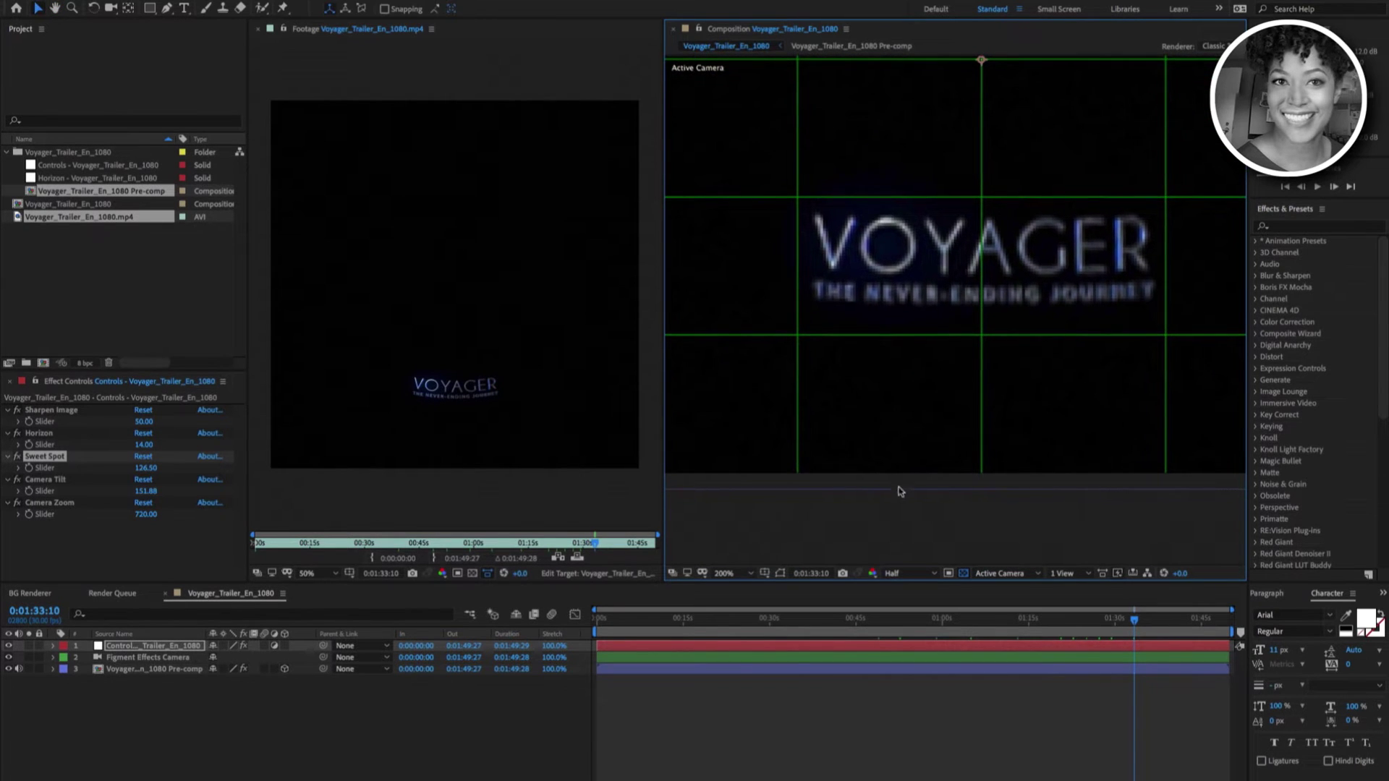
{"action": "left_click", "coordinate": [910, 573]}
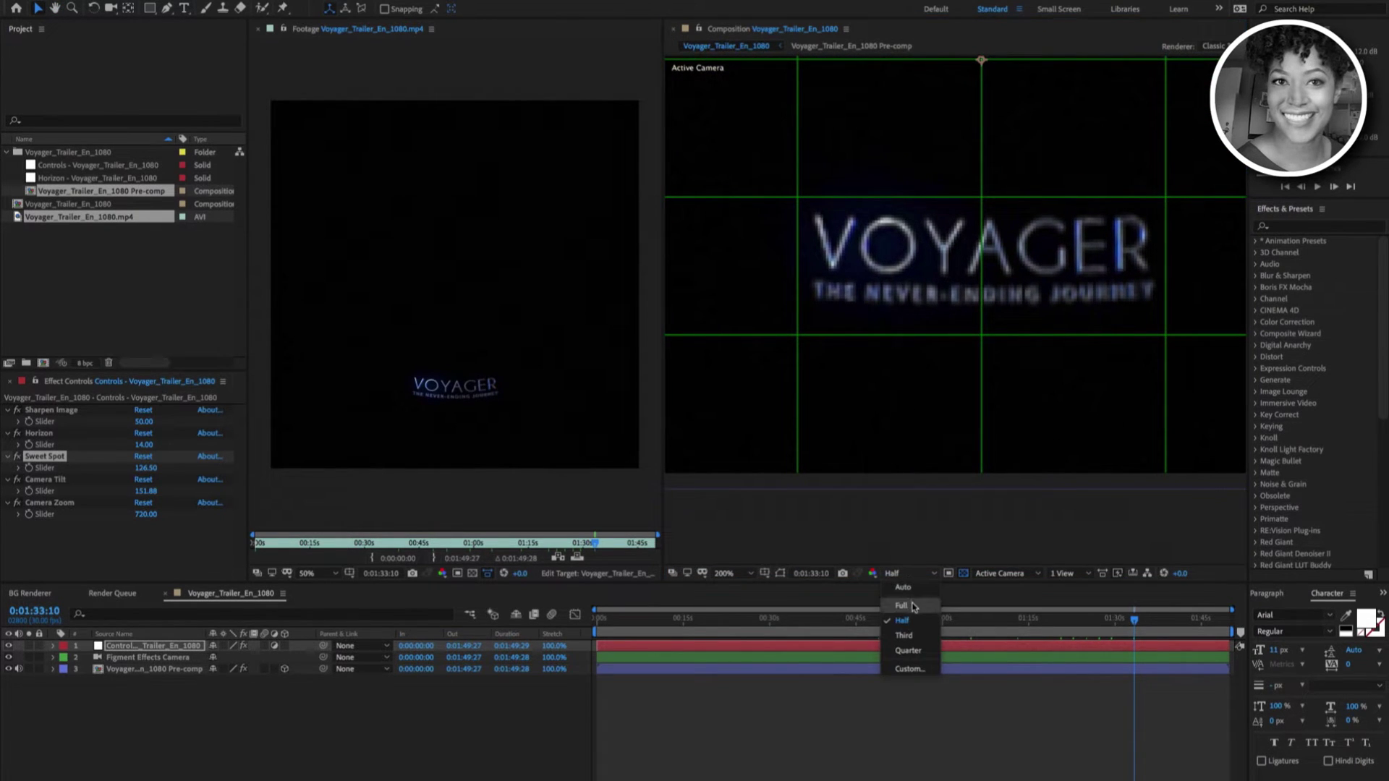
{"action": "left_click", "coordinate": [912, 603]}
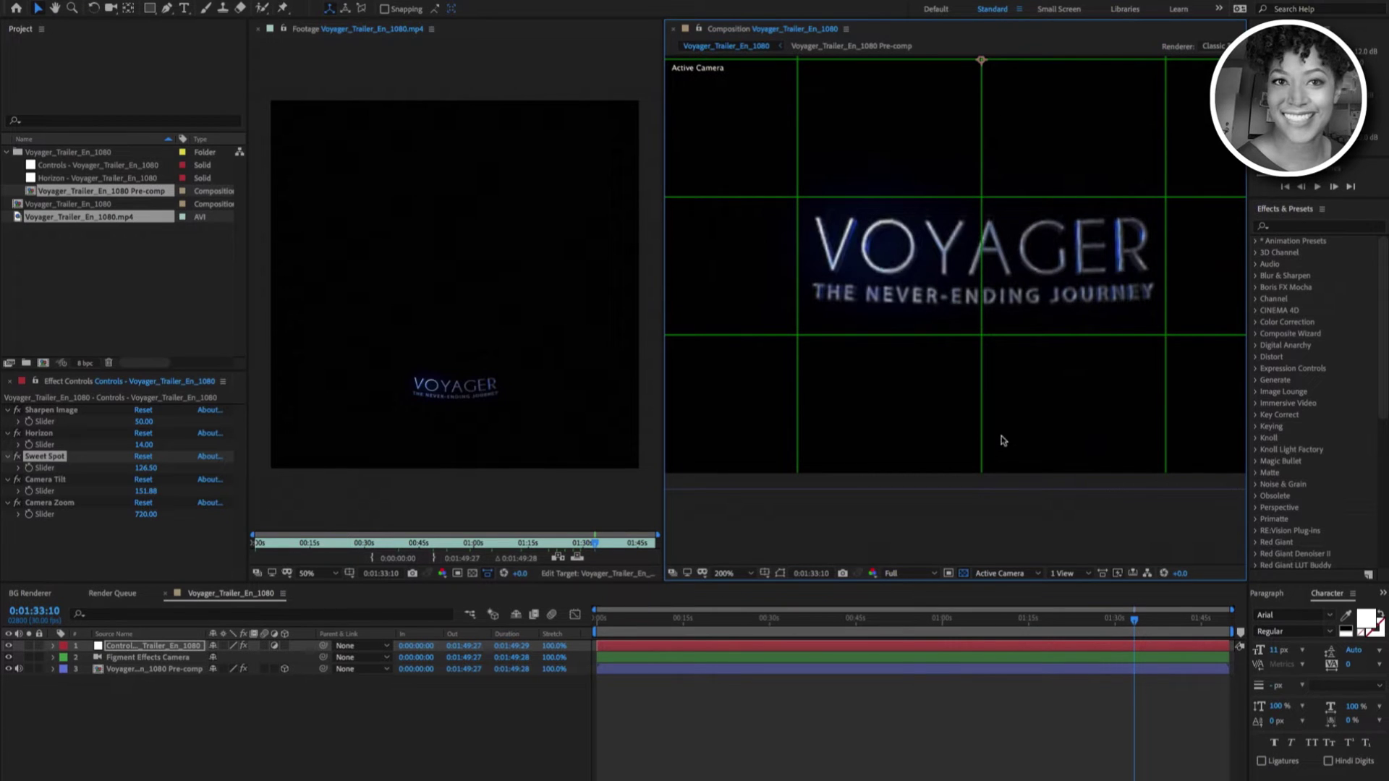
Set Horizon from 14 to 23 and Camera Tilt to 320.88 in Effect Controls.
{"action": "left_click", "coordinate": [43, 434]}
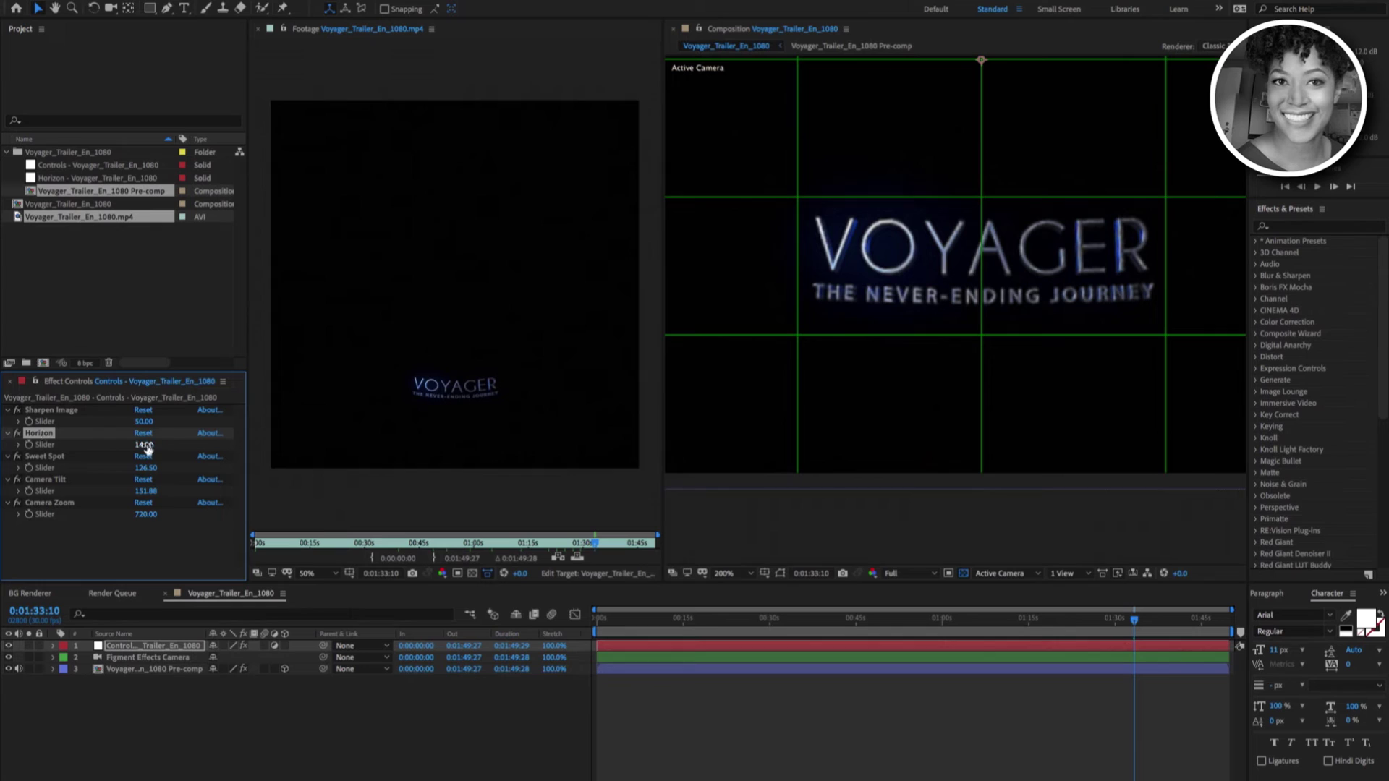
{"action": "left_click_drag", "start_coordinate": [140, 445], "coordinate": [149, 445]}
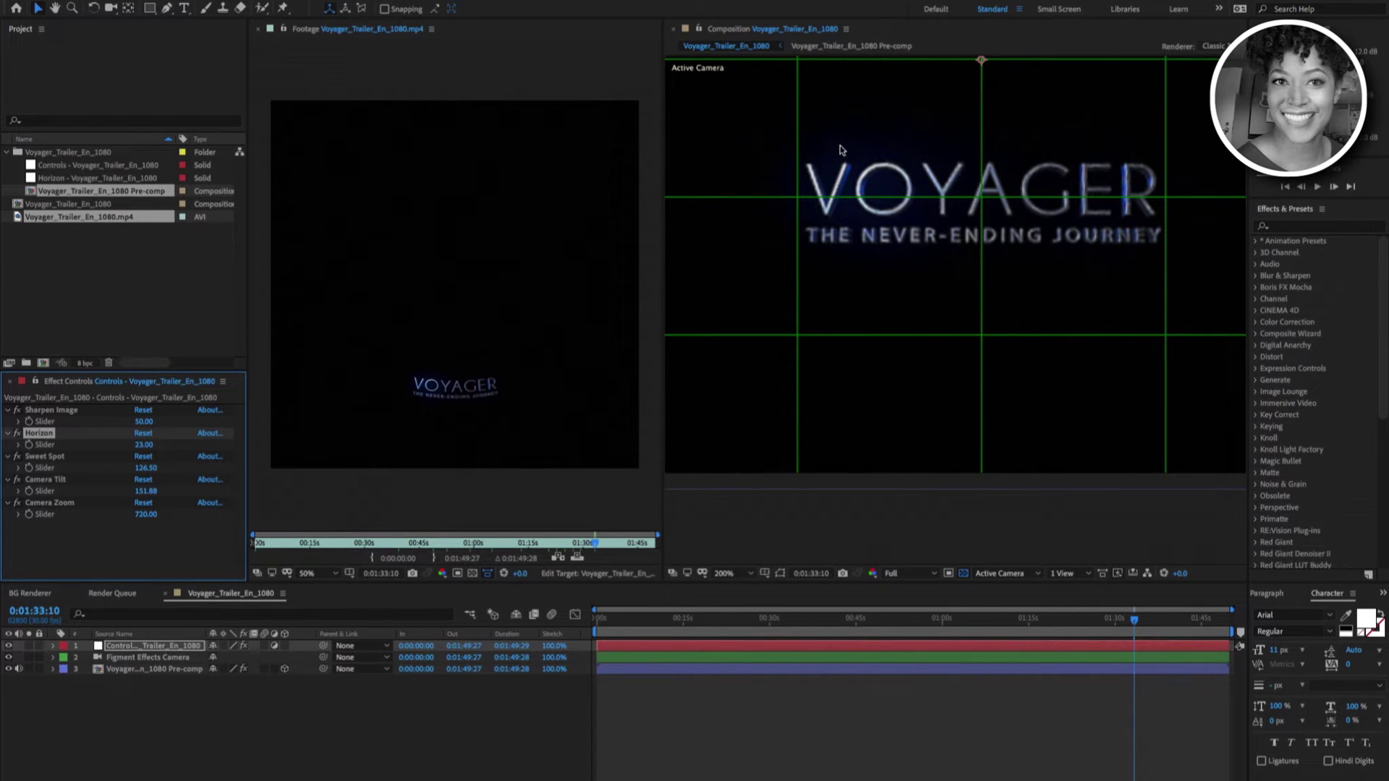
{"action": "left_click", "coordinate": [64, 481]}
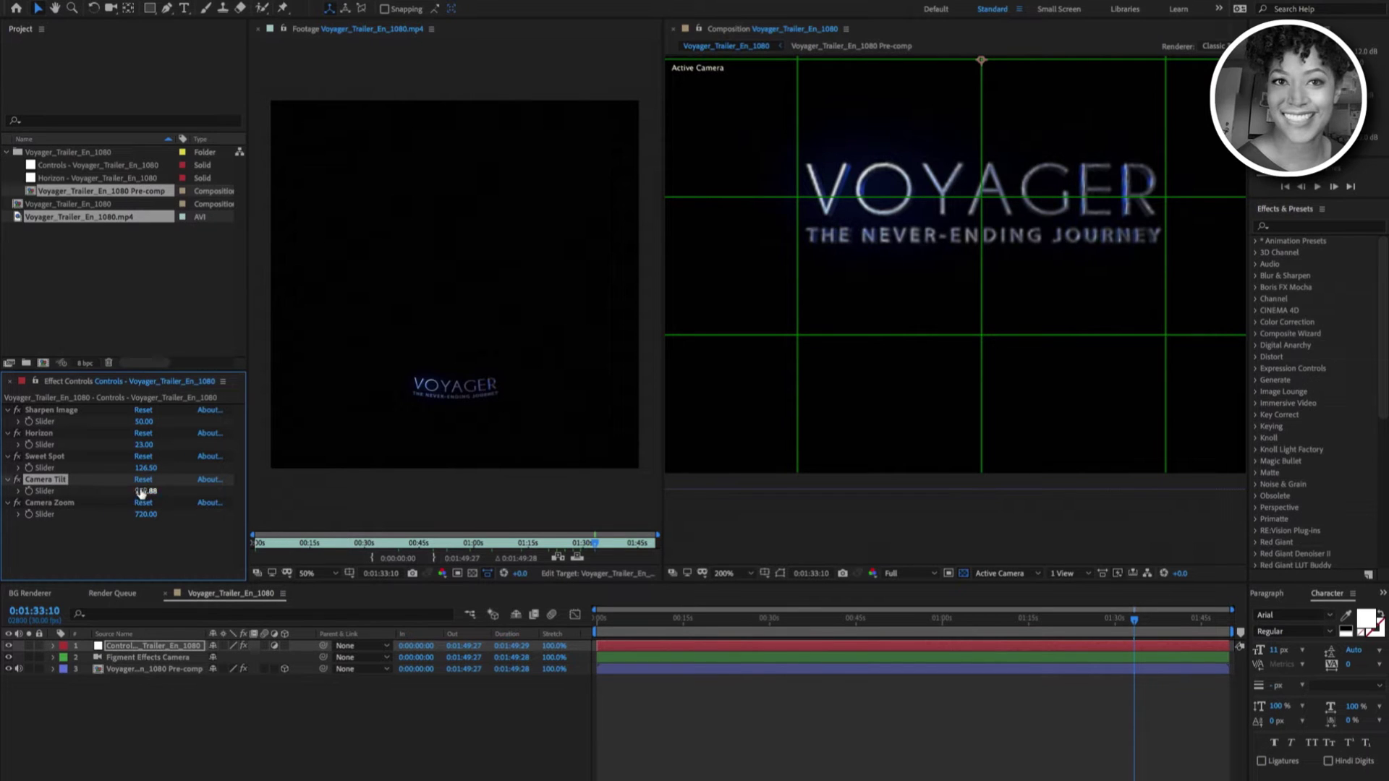
{"action": "left_click_drag", "start_coordinate": [145, 492], "coordinate": [244, 481]}
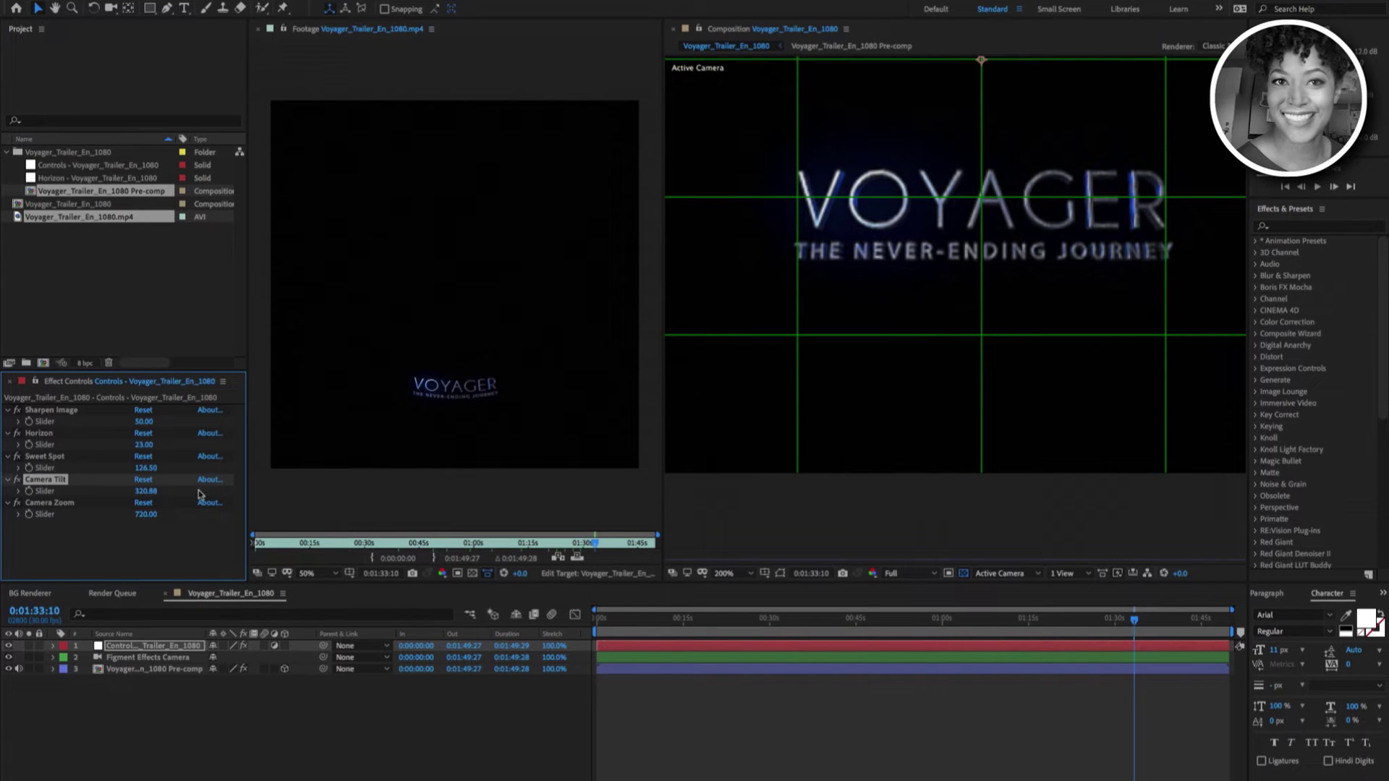
Lower Sweet Spot to 70.50 to move the title up in frame.
{"action": "left_click", "coordinate": [56, 457]}
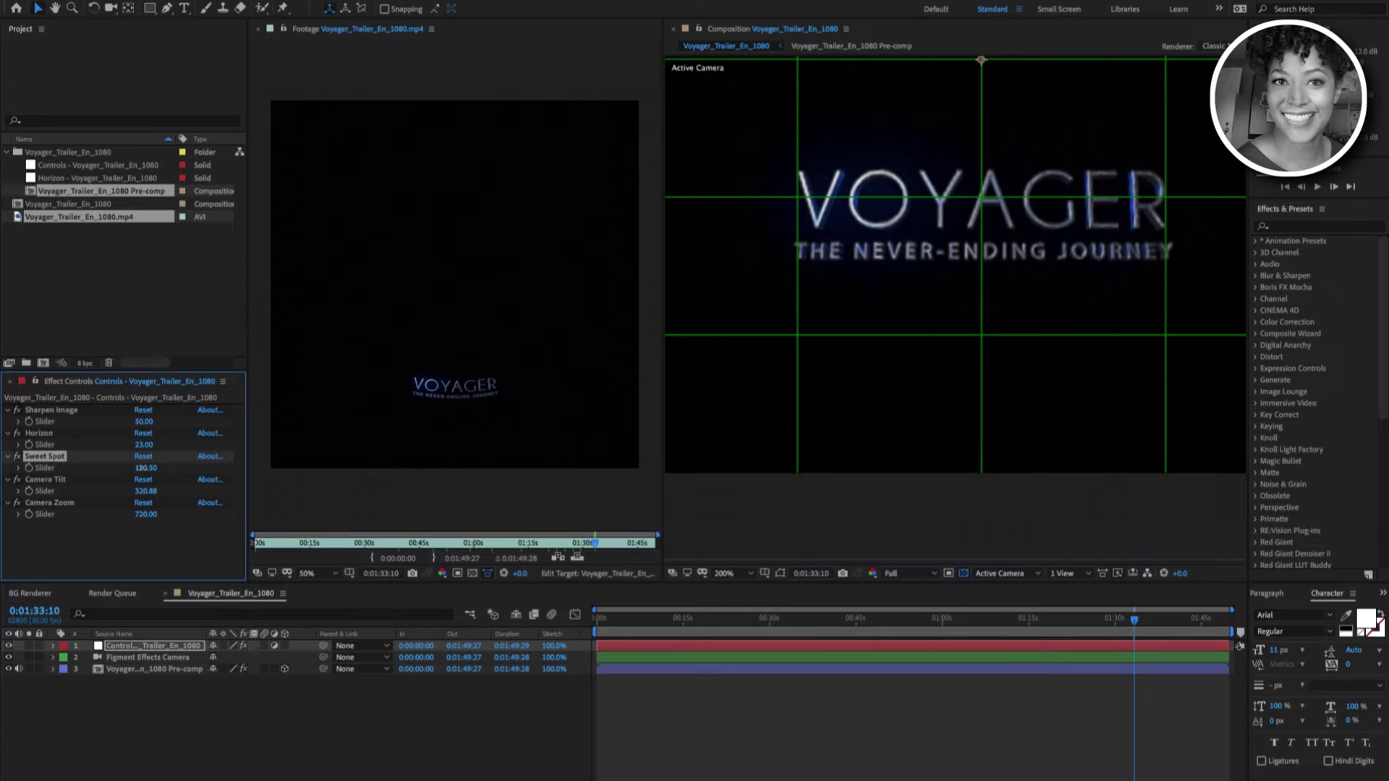
{"action": "left_click_drag", "start_coordinate": [141, 468], "coordinate": [110, 480]}
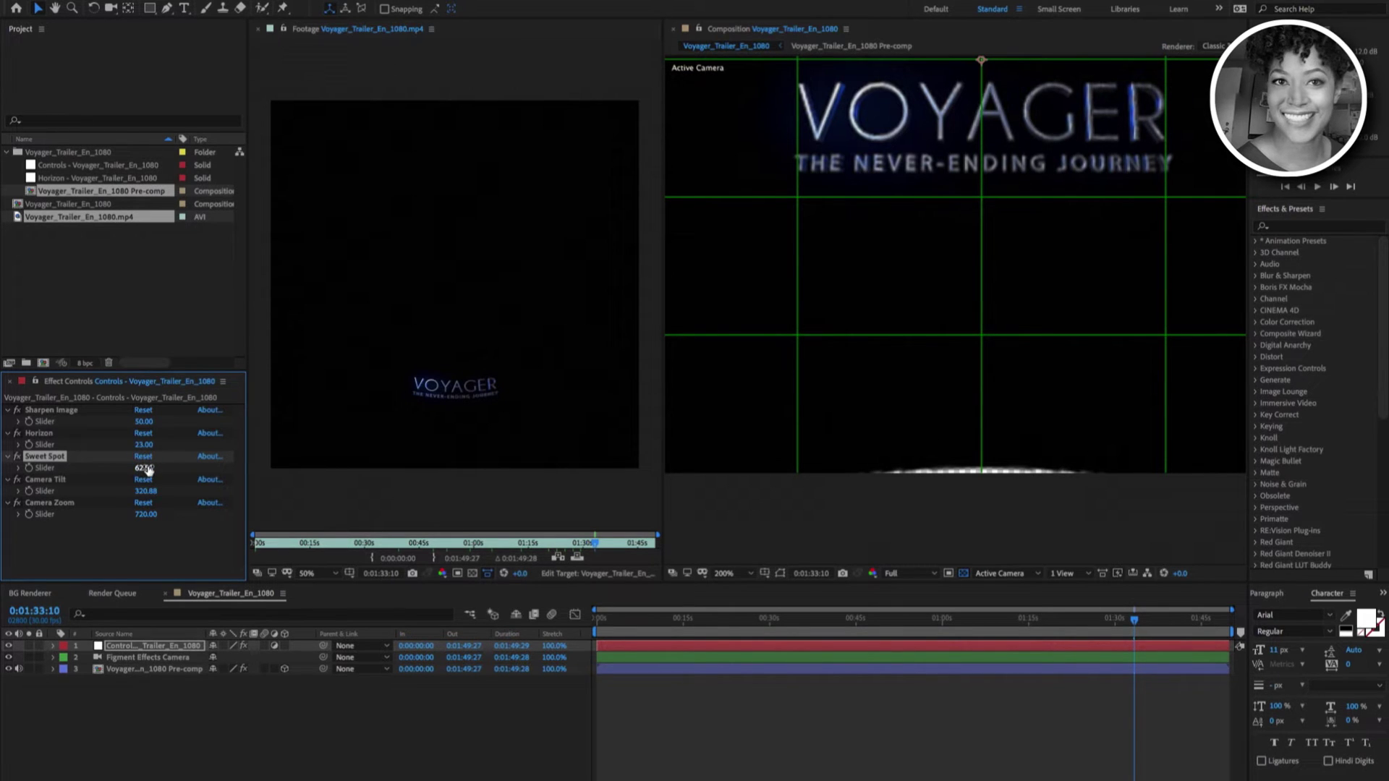
{"action": "left_click_drag", "start_coordinate": [148, 470], "coordinate": [154, 467]}
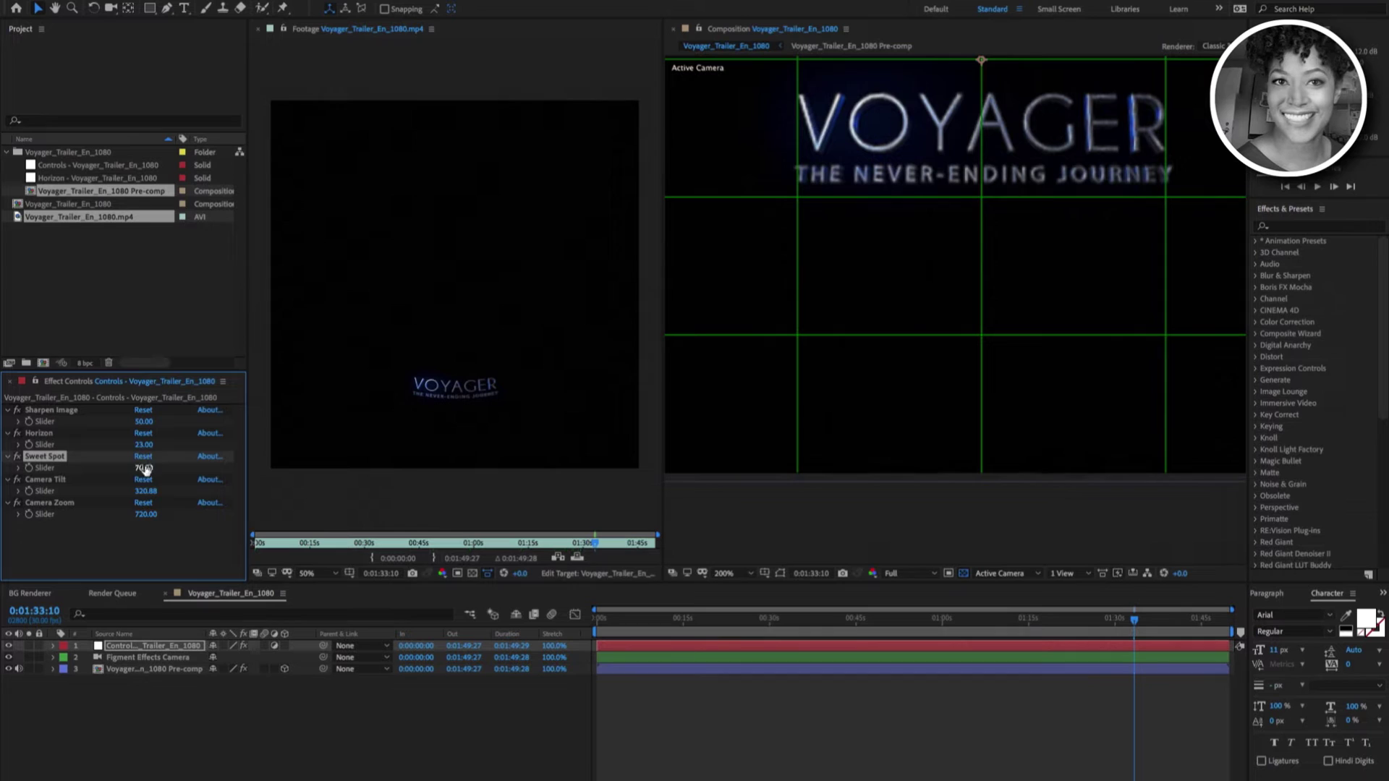
Pan the view down and jump to the UMA VISION end logo at 0:01:43:05.
{"action": "key", "text": "h"}
{"action": "left_click_drag", "start_coordinate": [1056, 248], "coordinate": [1041, 343]}
{"action": "key", "text": "v"}
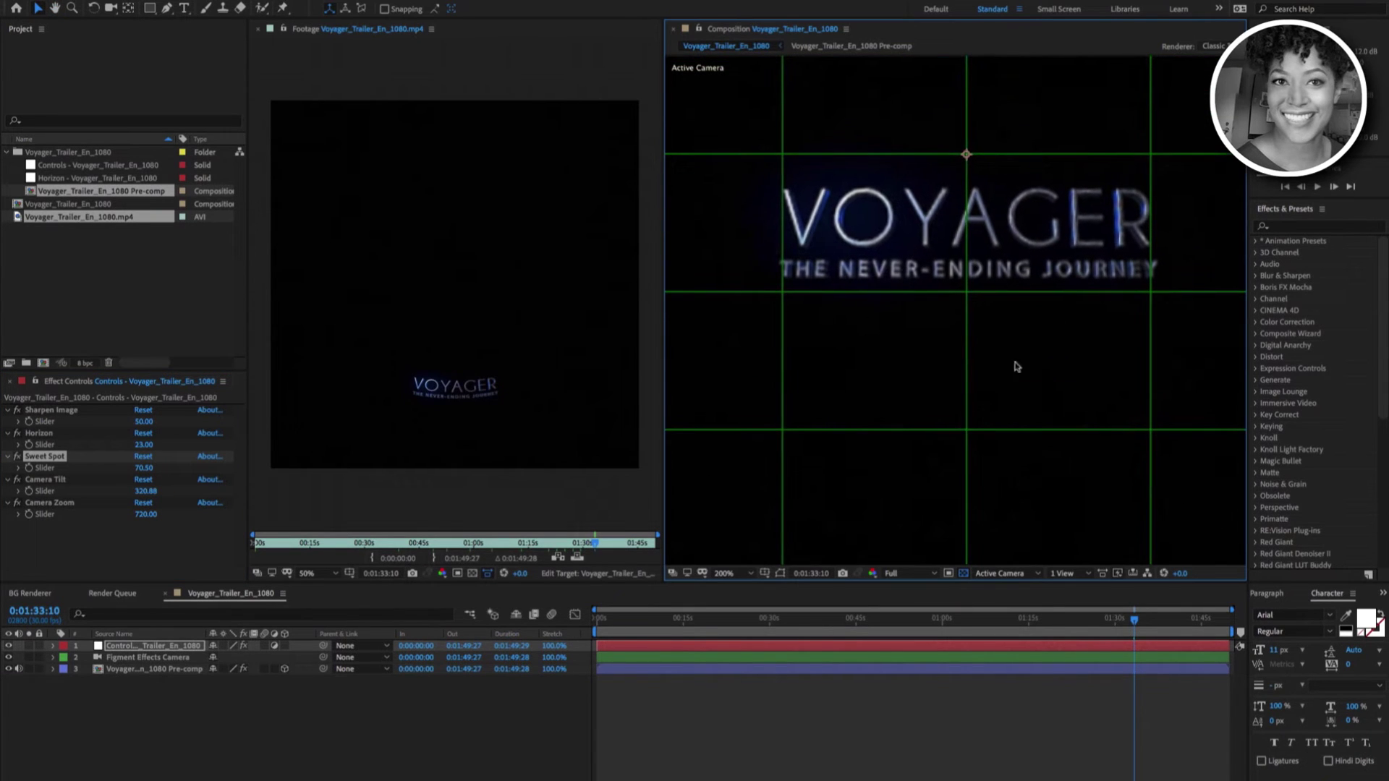
{"action": "left_click", "coordinate": [1189, 620]}
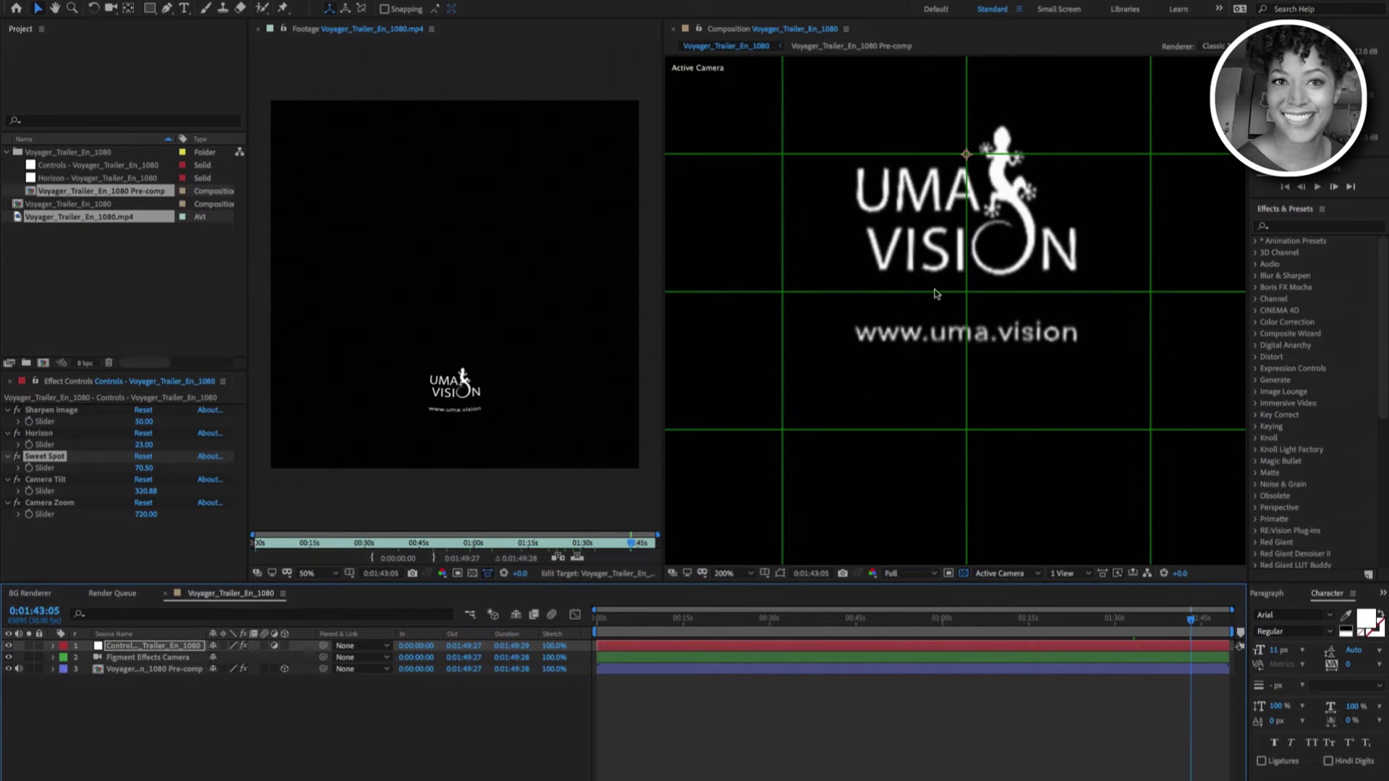
{"action": "scroll", "coordinate": [994, 327], "scroll_direction": "down", "scroll_amount": 2}
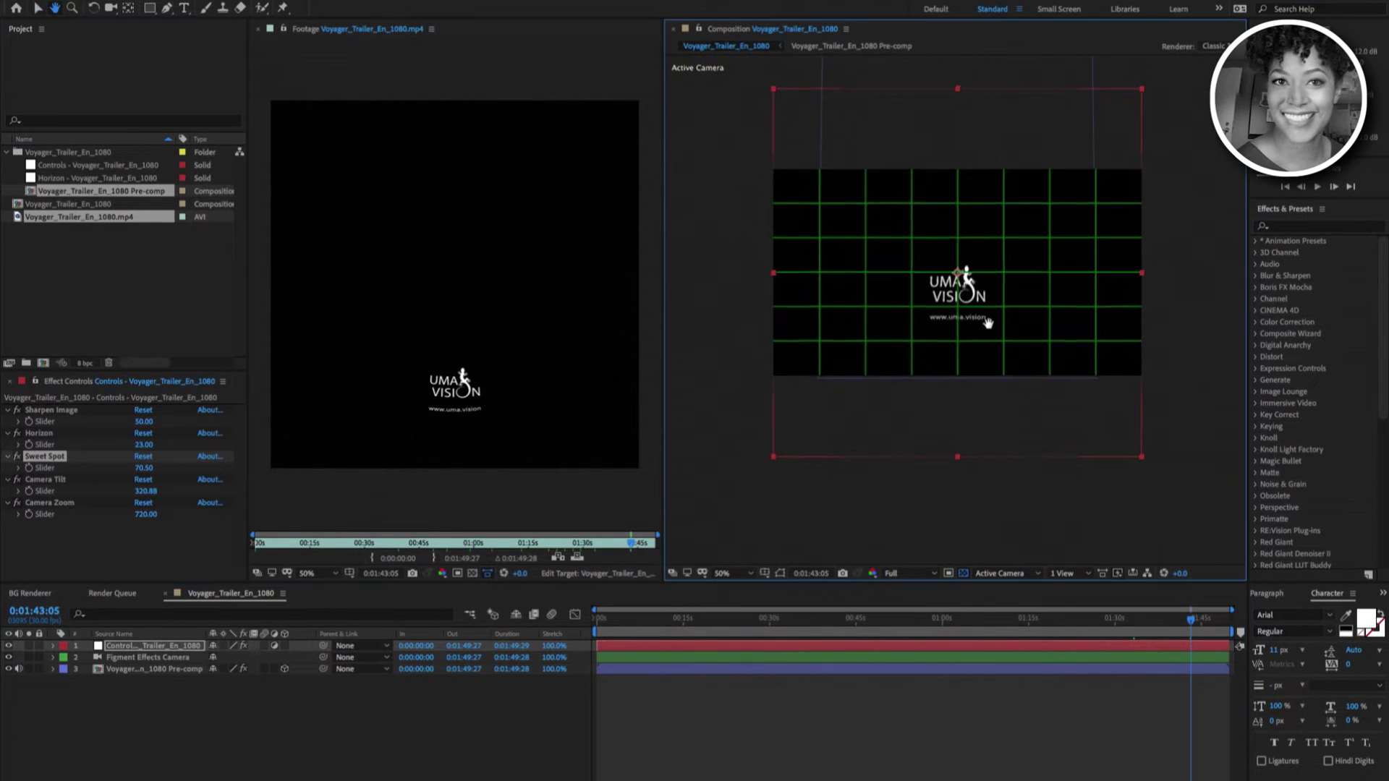
Recentre the view, turn off the proportional grid, and go back to 0:01:15:21.
{"action": "left_click_drag", "start_coordinate": [986, 313], "coordinate": [970, 363]}
{"action": "left_click", "coordinate": [766, 577]}
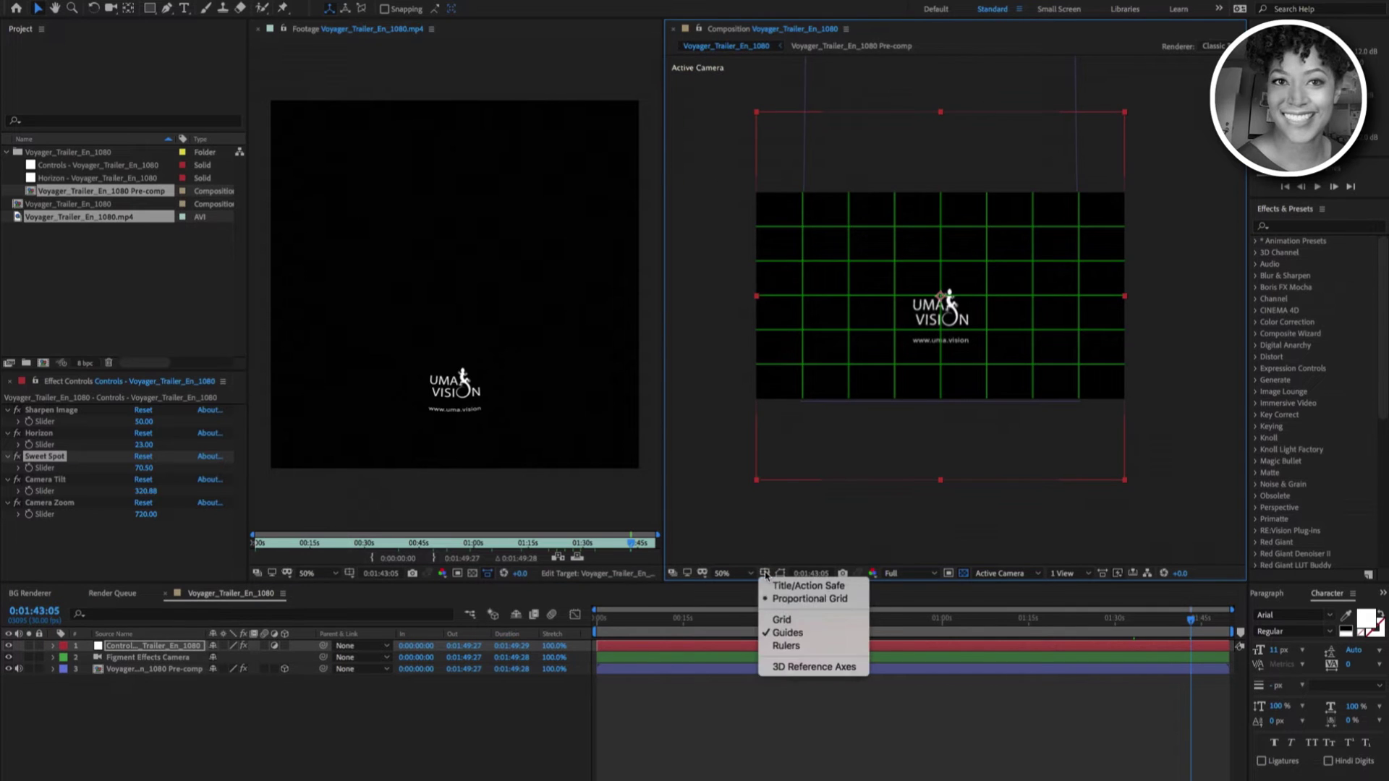
{"action": "left_click", "coordinate": [796, 592]}
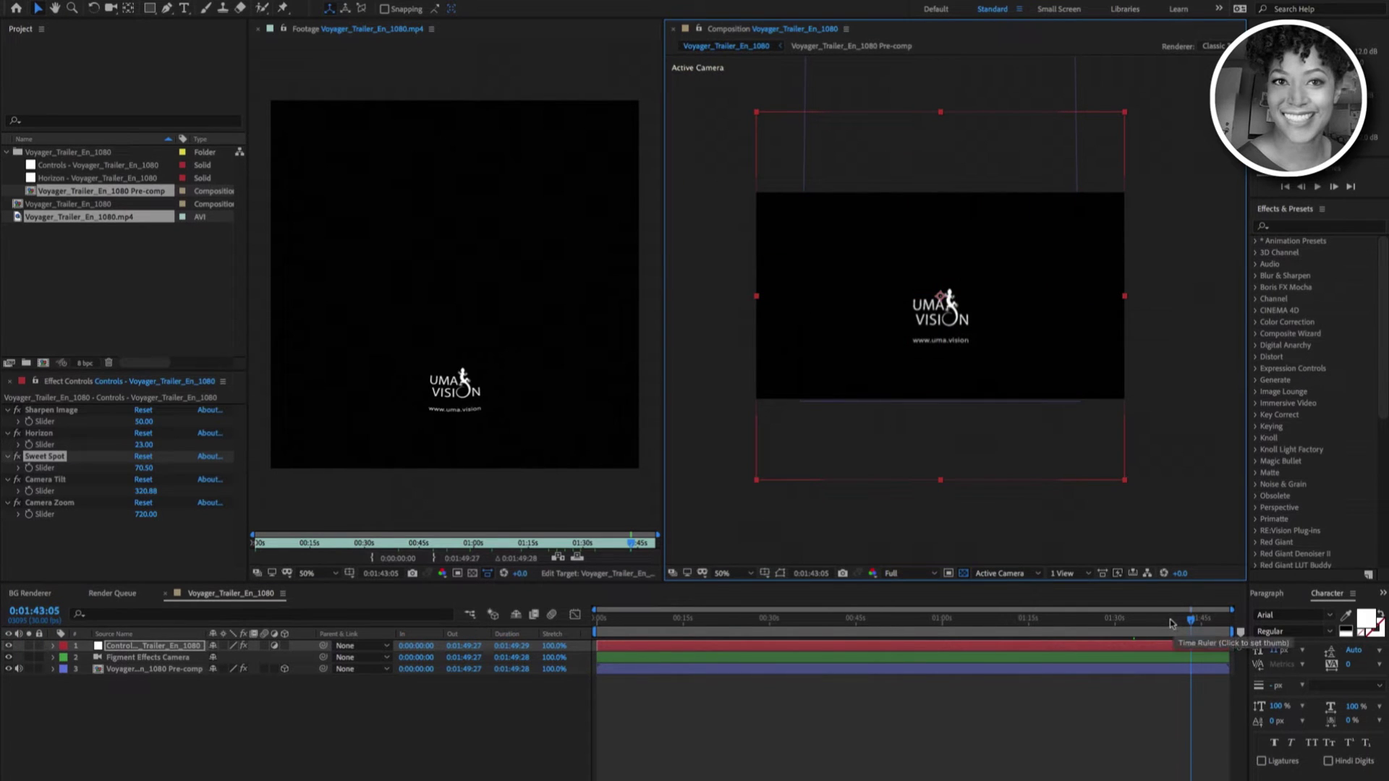
{"action": "left_click", "coordinate": [1158, 619]}
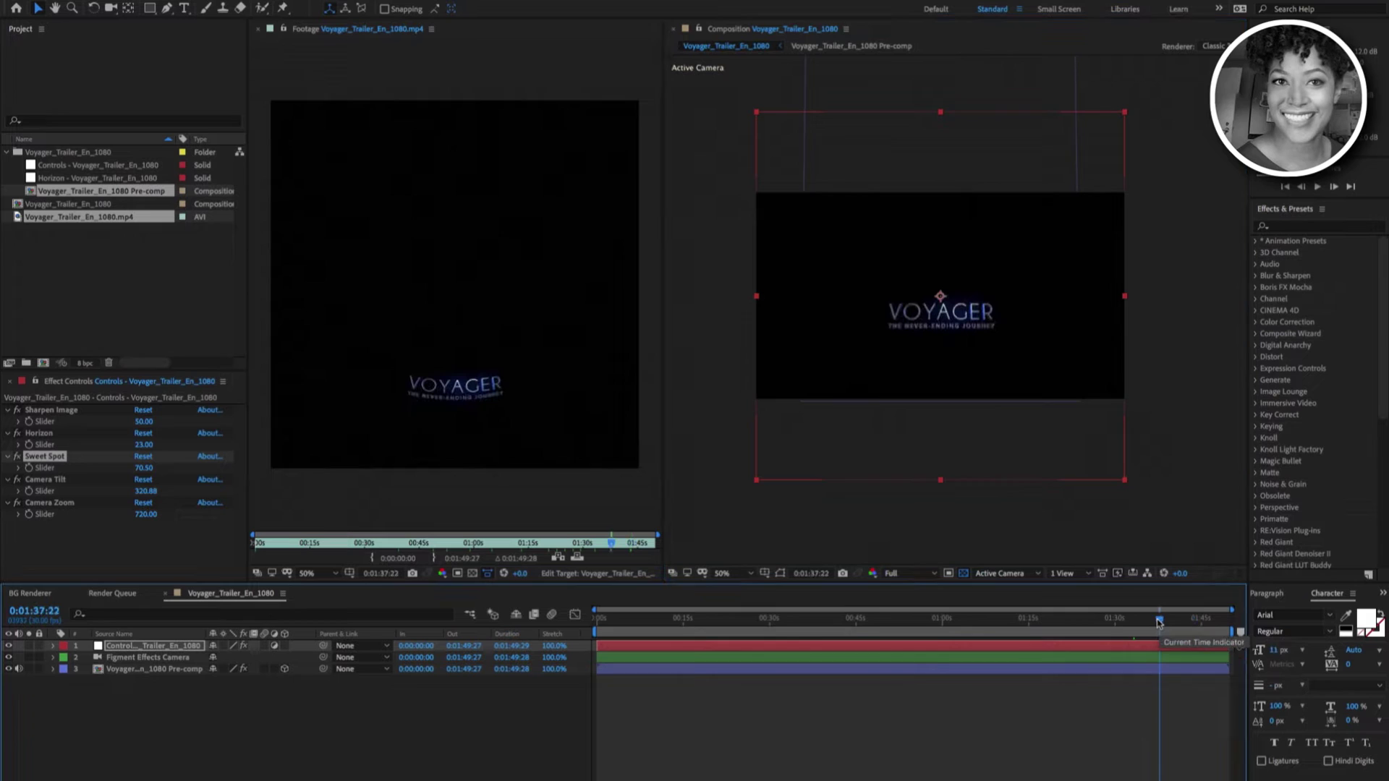
{"action": "left_click_drag", "start_coordinate": [1159, 620], "coordinate": [1032, 620]}
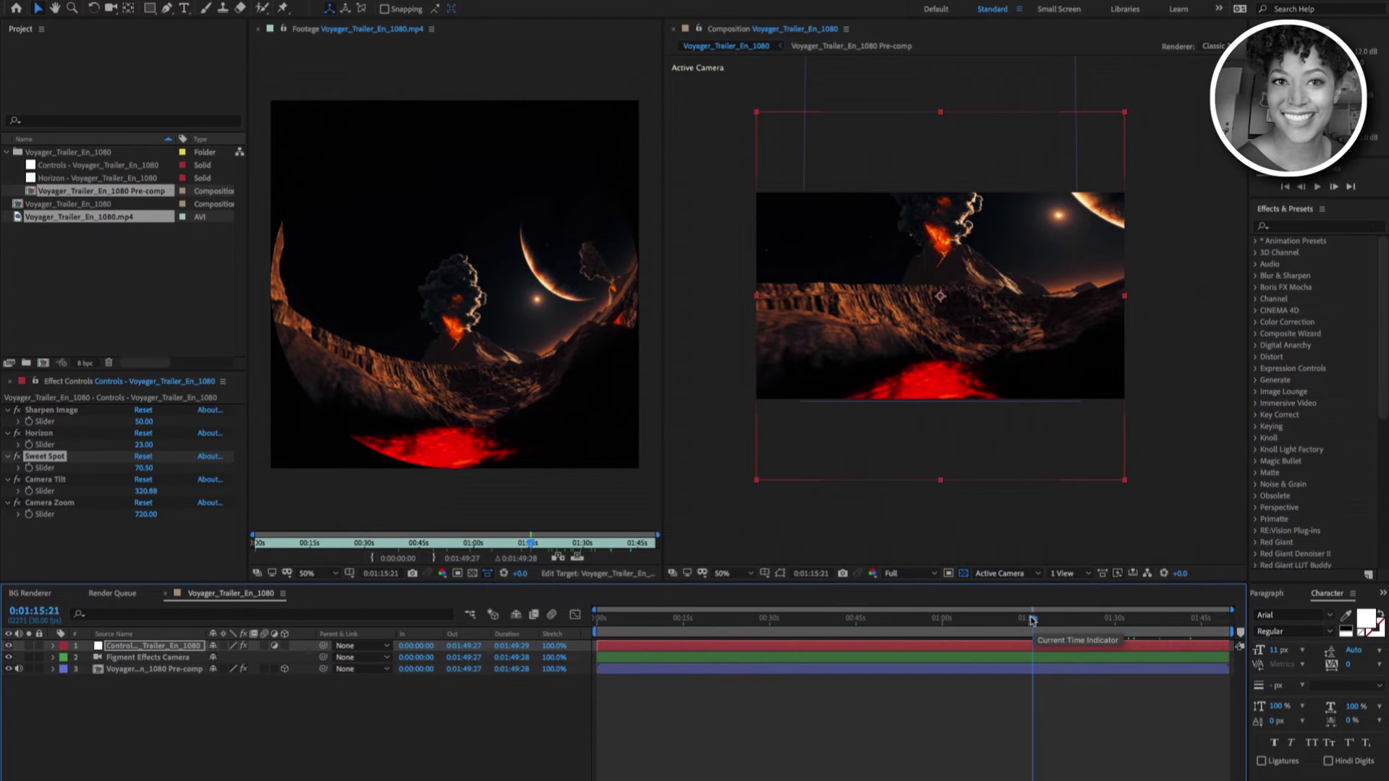
Show the proportional grid and step back past the mountain scene to the rocket launch.
{"action": "left_click", "coordinate": [765, 572]}
{"action": "left_click", "coordinate": [779, 599]}
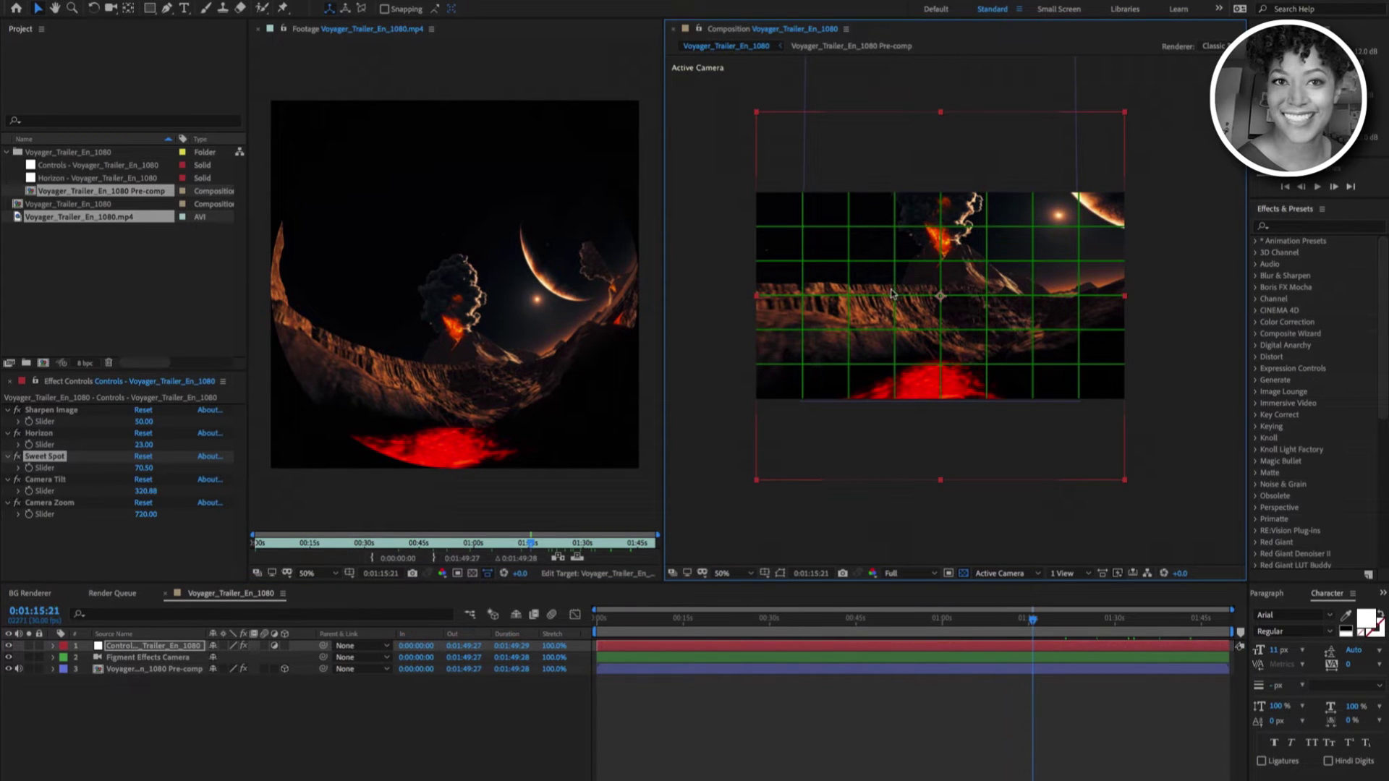
{"action": "left_click_drag", "start_coordinate": [1008, 620], "coordinate": [816, 620]}
{"action": "left_click", "coordinate": [872, 620]}
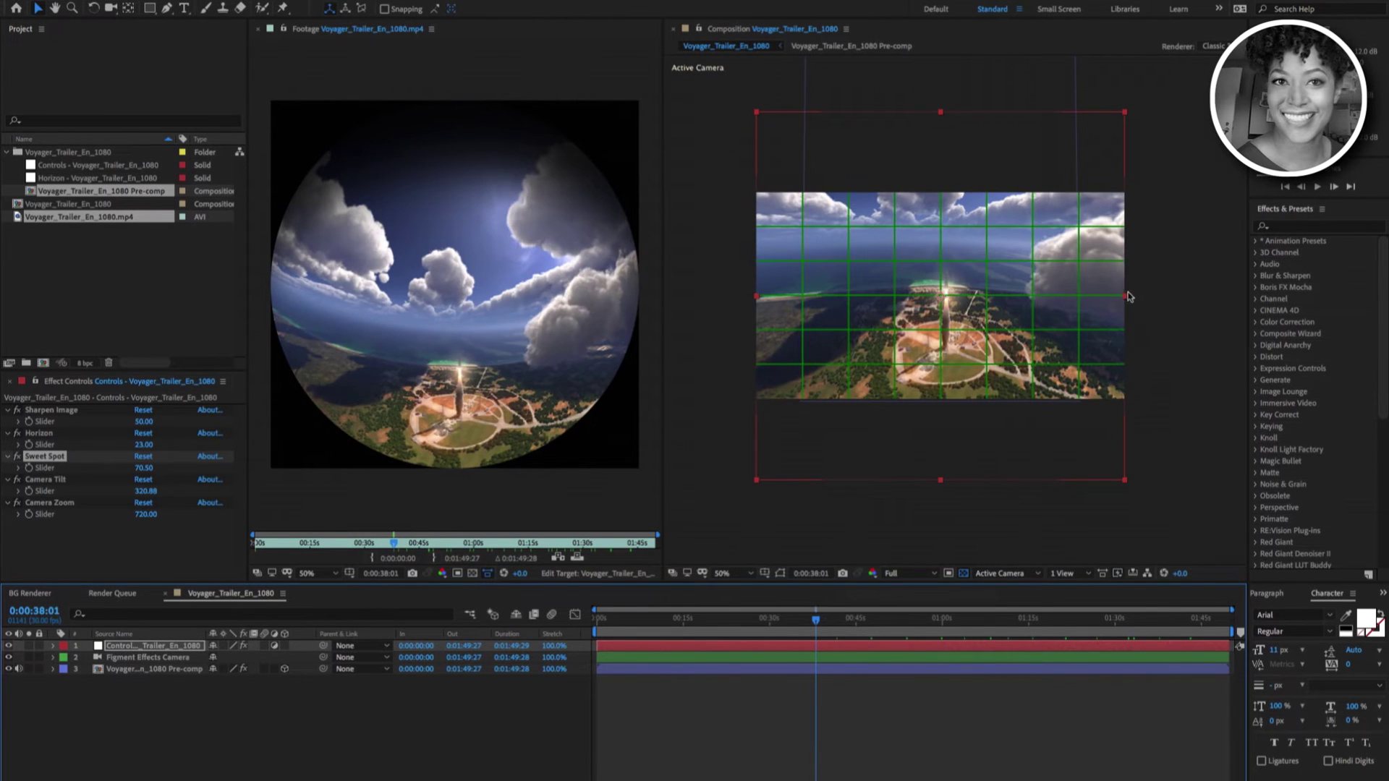
{"action": "left_click", "coordinate": [791, 621]}
Continue back past the moon shot to the Mars planet at 0:00:19:20, then hide the grid.
{"action": "left_click", "coordinate": [761, 620]}
{"action": "left_click", "coordinate": [747, 621]}
{"action": "left_click", "coordinate": [729, 621]}
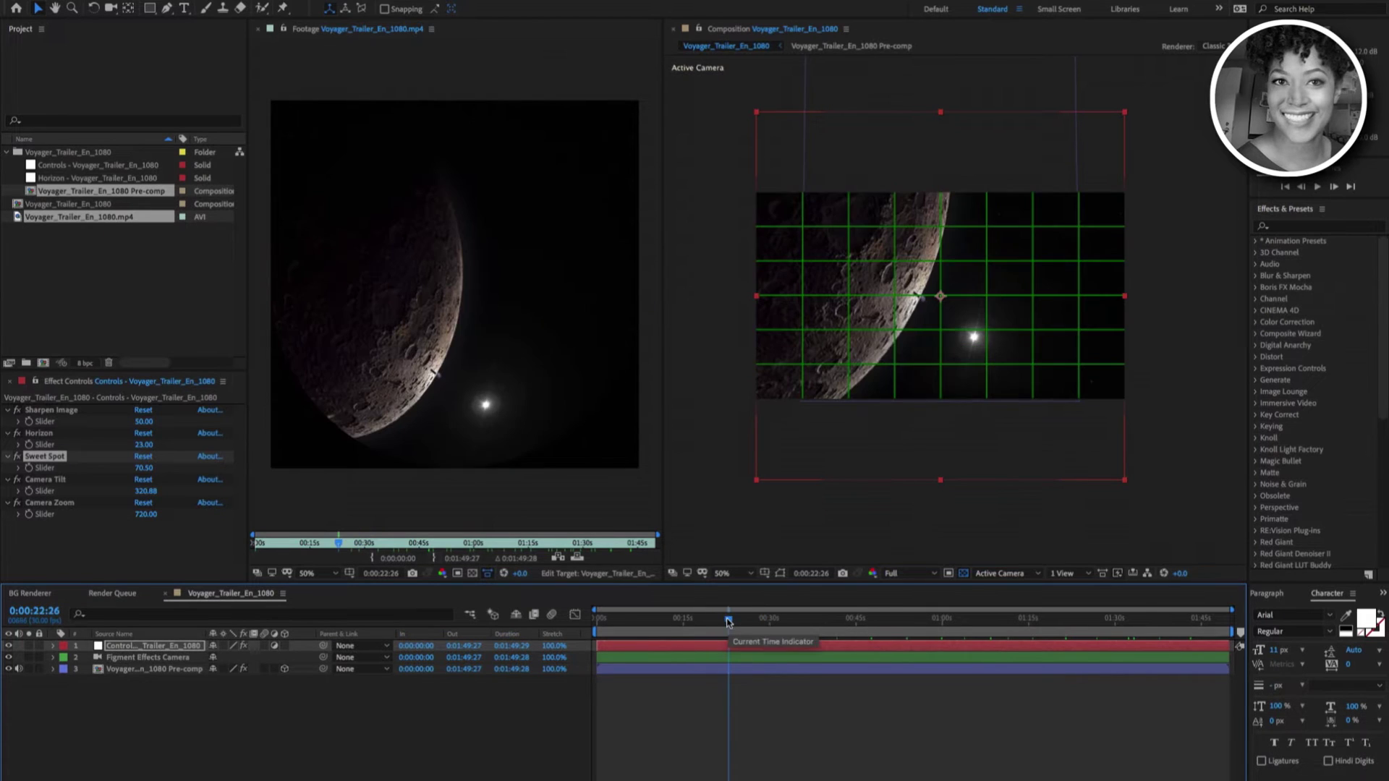
{"action": "left_click", "coordinate": [709, 621]}
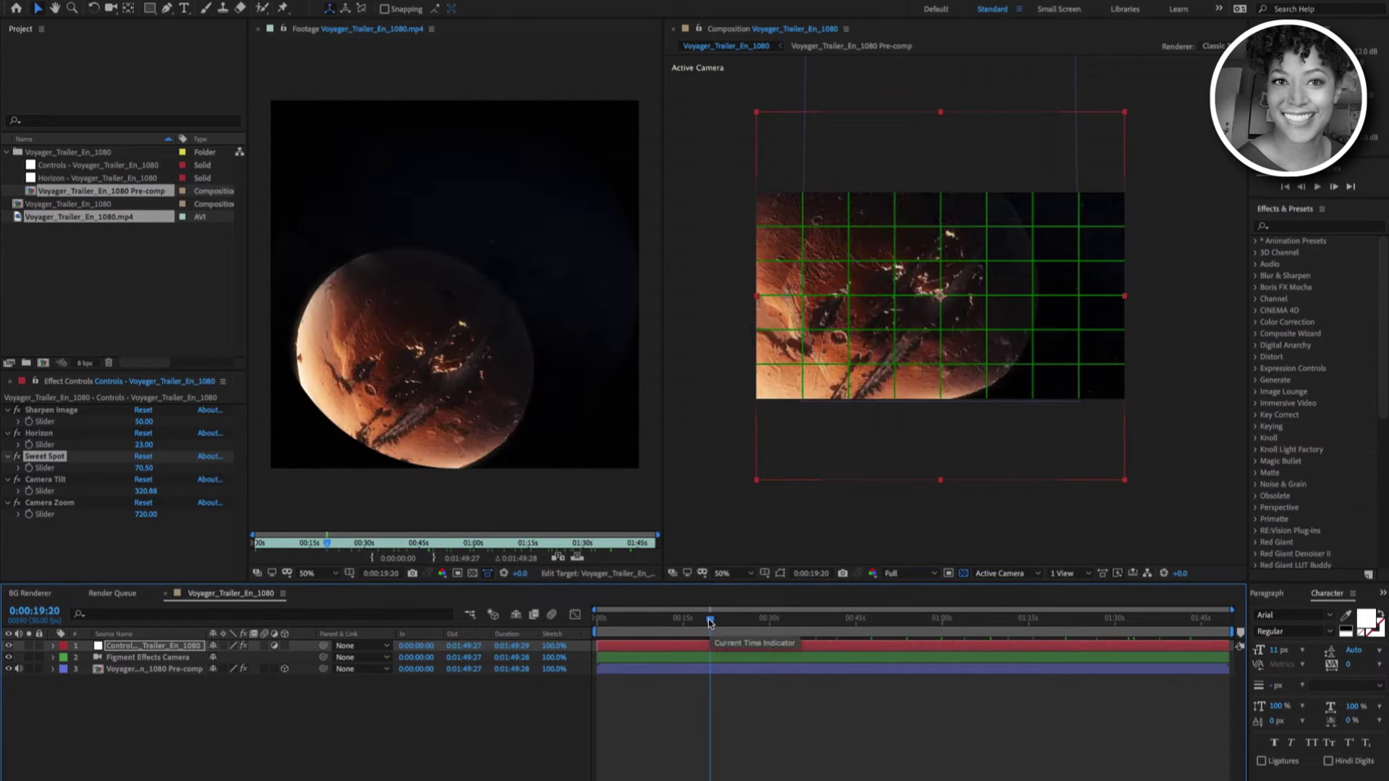
{"action": "left_click", "coordinate": [764, 573]}
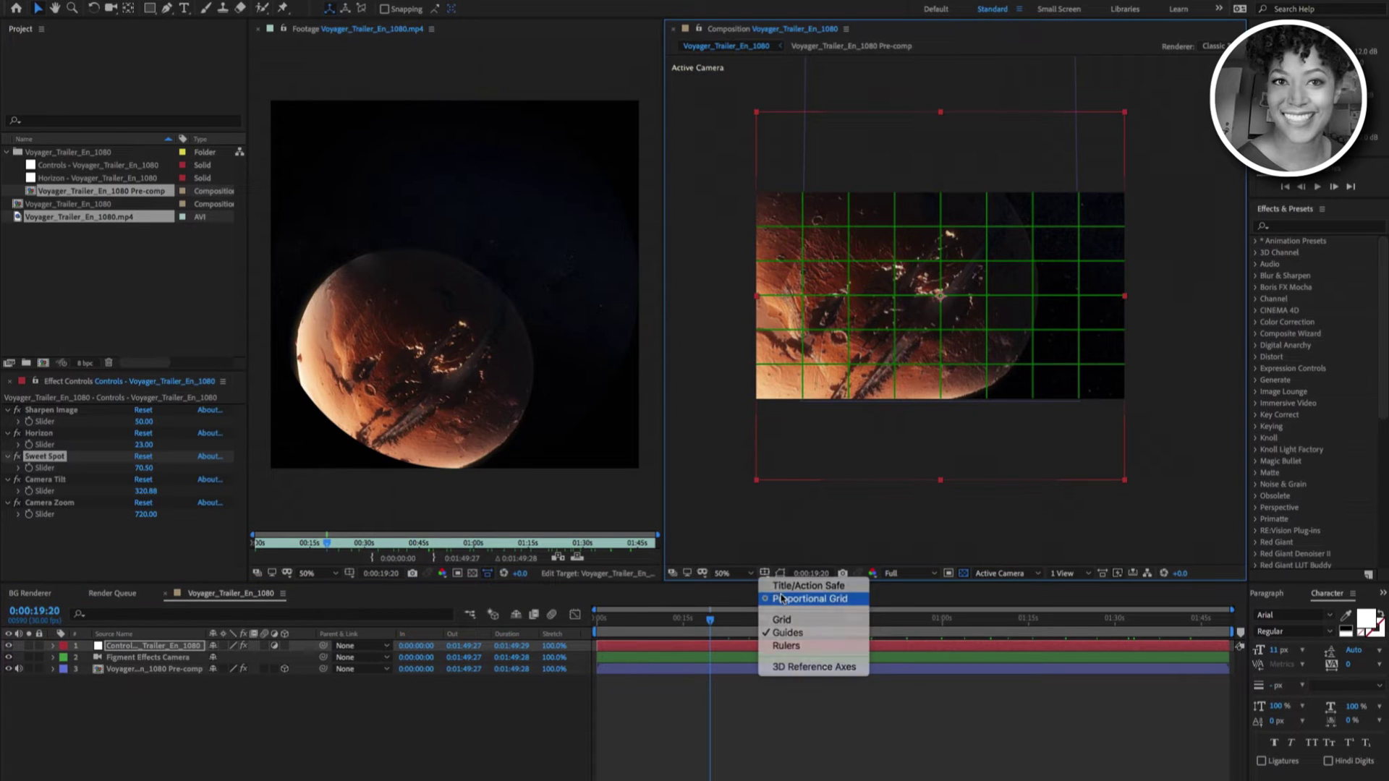
{"action": "left_click", "coordinate": [778, 601]}
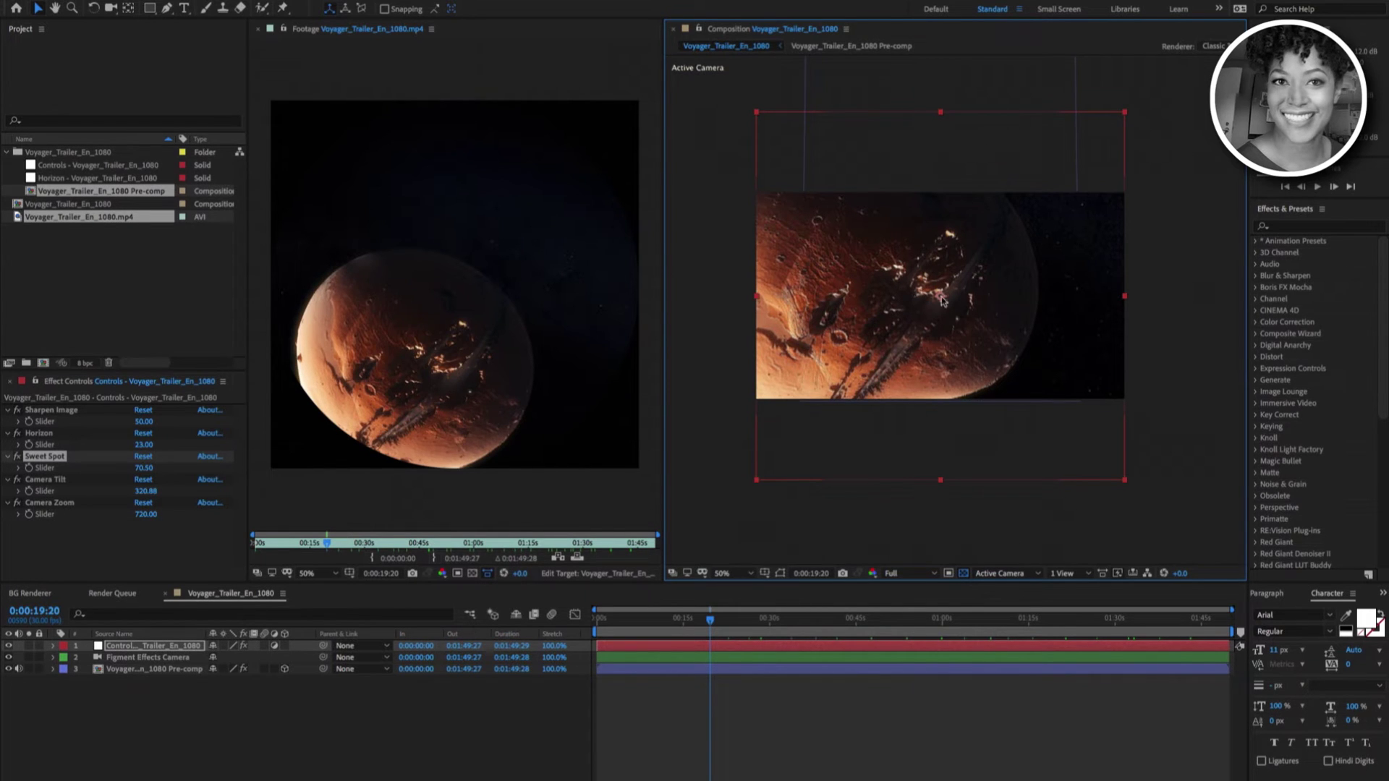
Drop the preview to Half resolution and expand the Controls layer's effects list.
{"action": "left_click", "coordinate": [902, 573]}
{"action": "left_click", "coordinate": [910, 605]}
{"action": "left_click", "coordinate": [53, 645]}
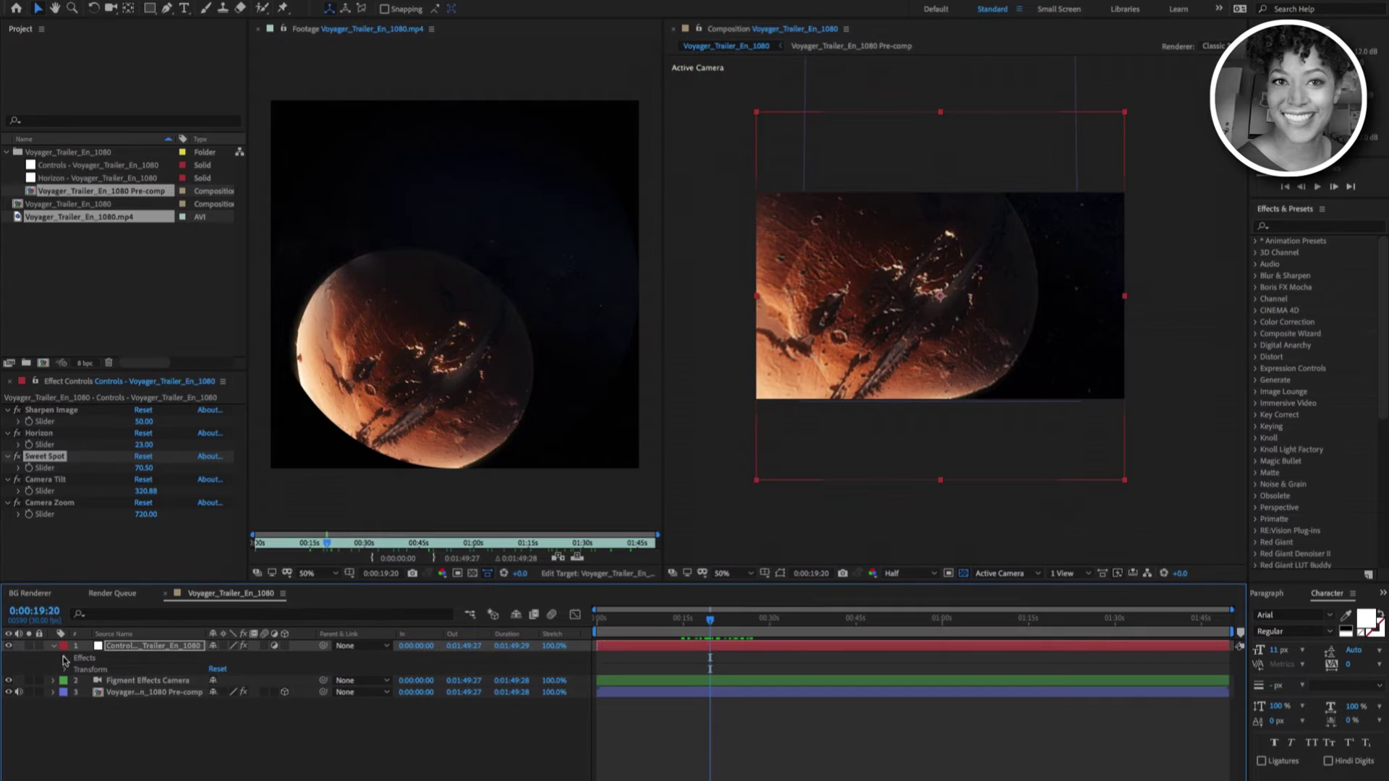
{"action": "left_click", "coordinate": [65, 659]}
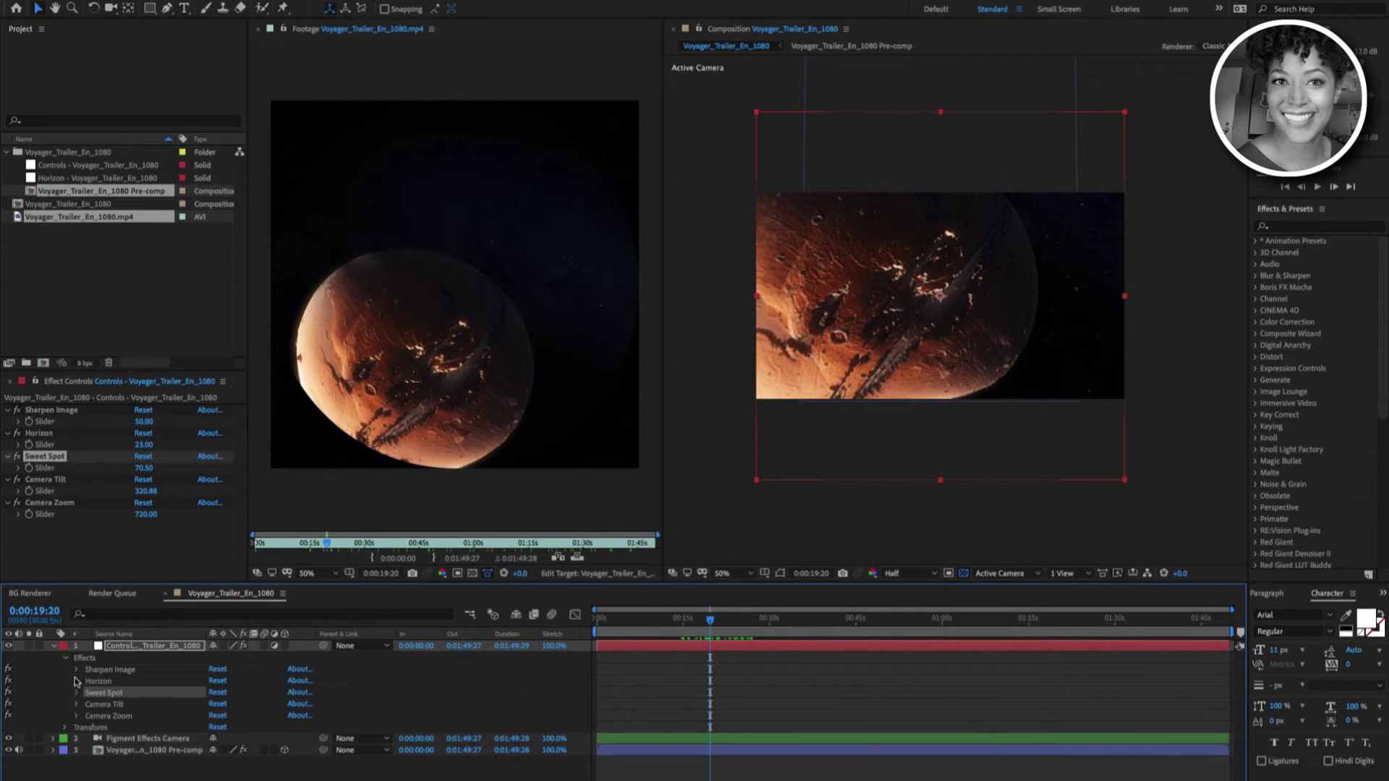
Twirl open Horizon, Sweet Spot and Camera Tilt, and scrub back toward the planet shot's start.
{"action": "left_click", "coordinate": [76, 681]}
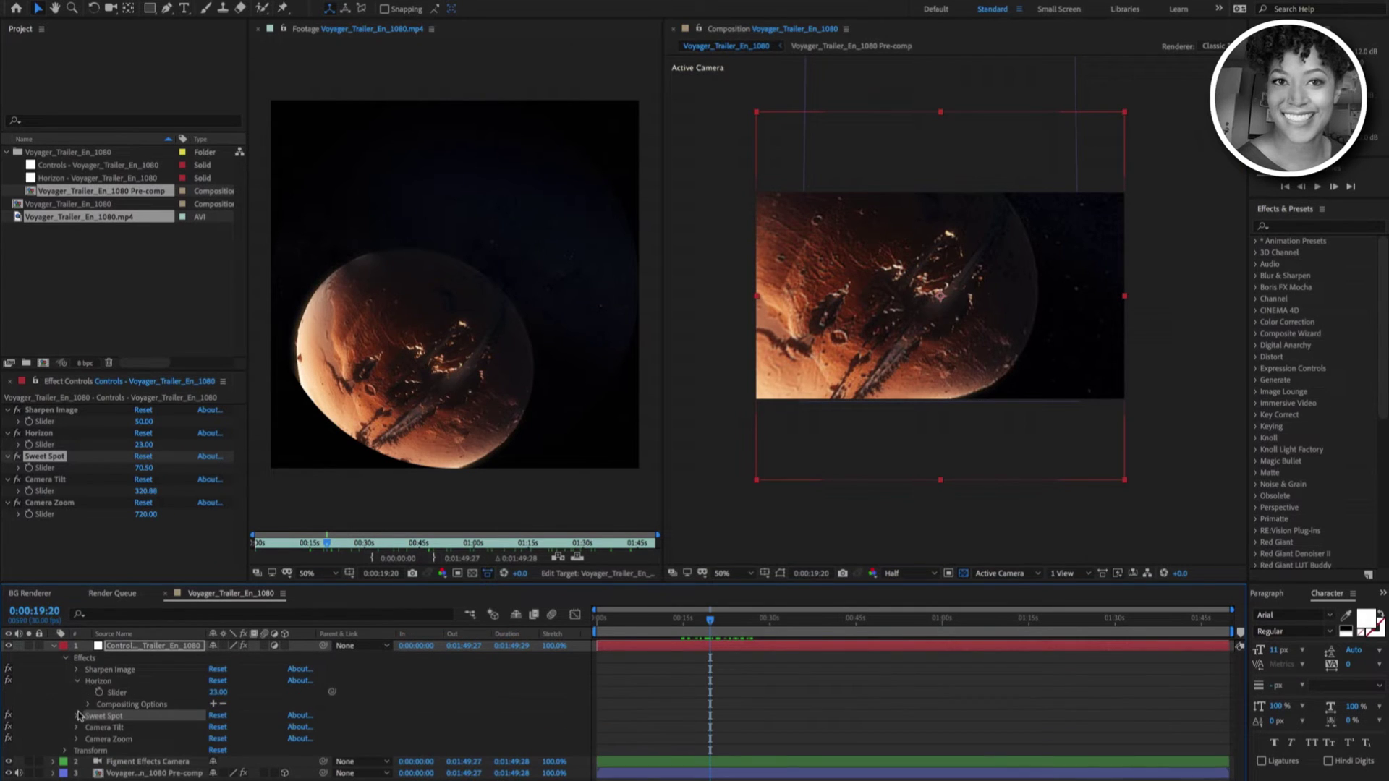
{"action": "left_click", "coordinate": [78, 715]}
{"action": "left_click", "coordinate": [77, 750]}
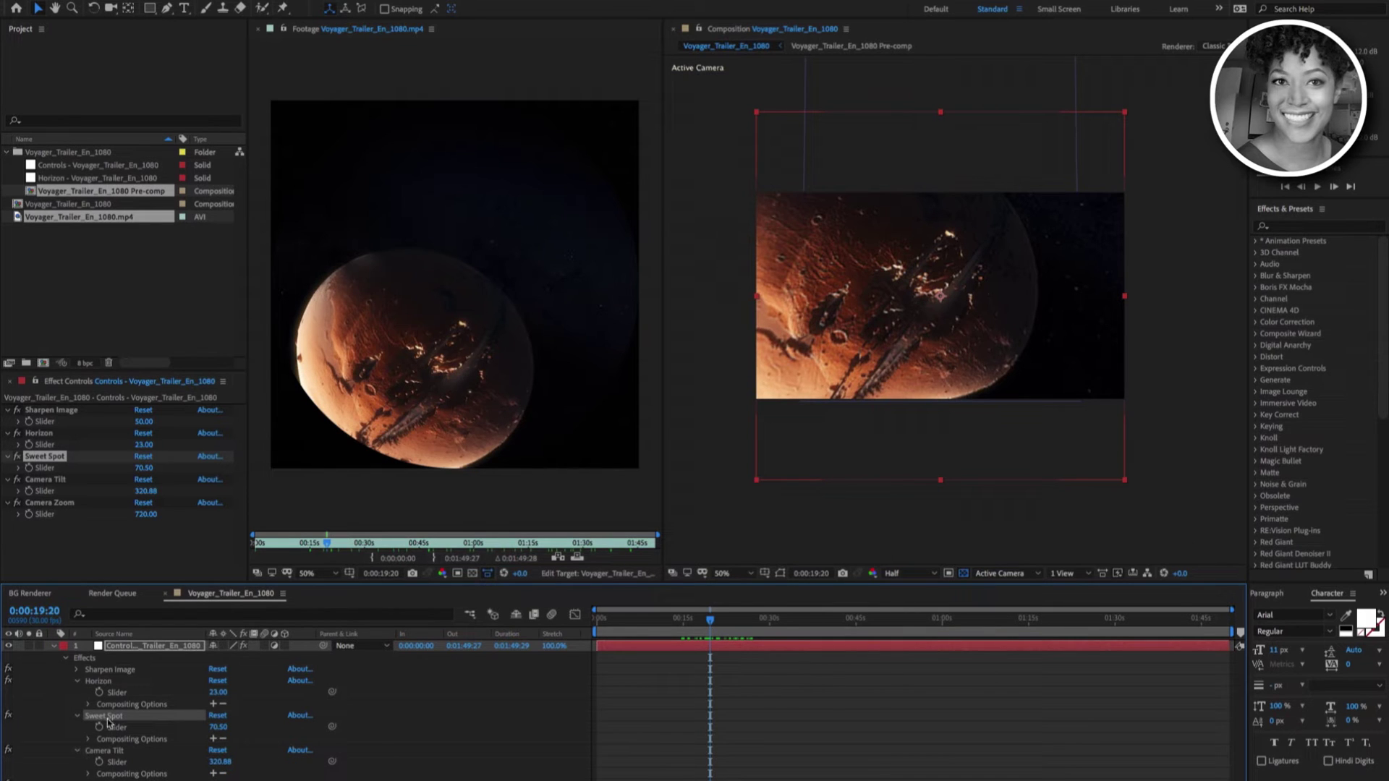
{"action": "left_click_drag", "start_coordinate": [711, 621], "coordinate": [684, 626]}
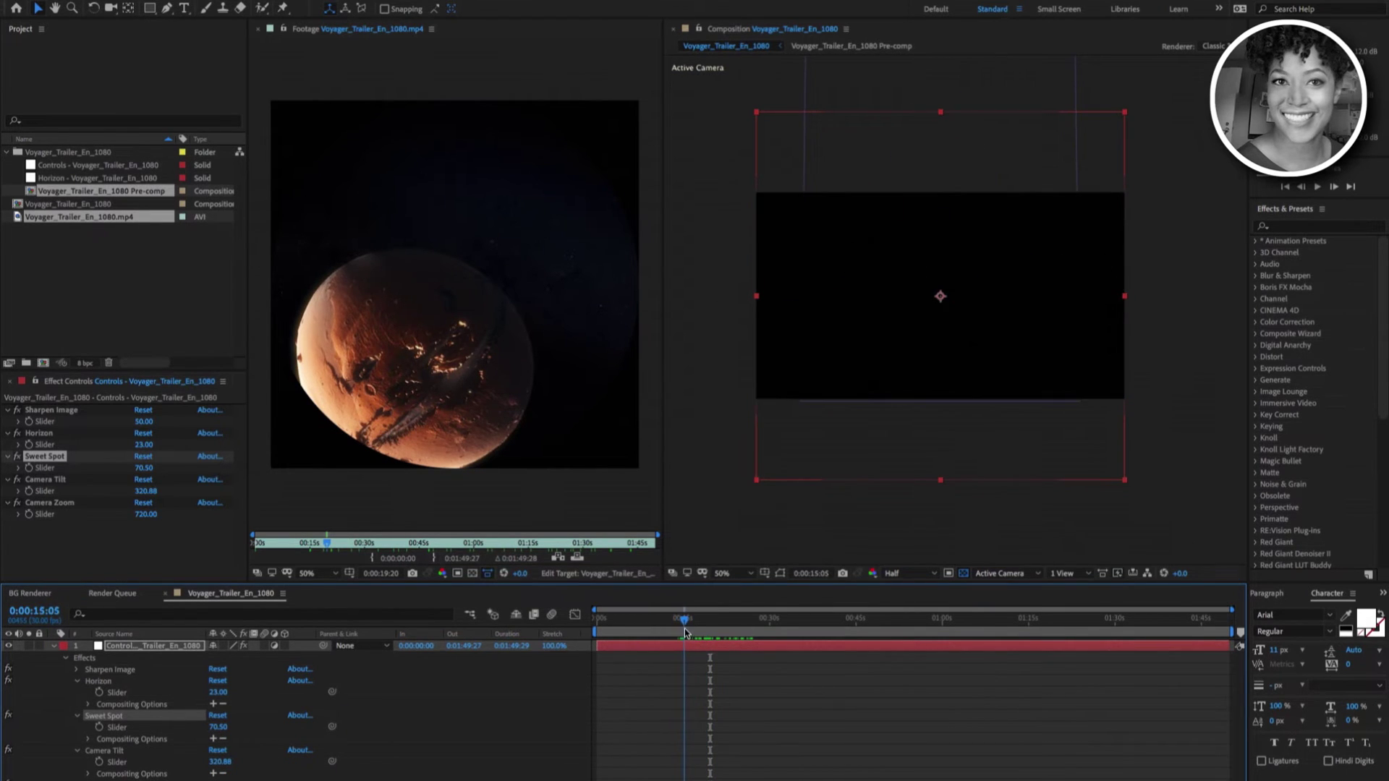
Turn on stopwatches for Sweet Spot, Camera Tilt and Horizon at 0:00:15:05.
{"action": "left_click", "coordinate": [29, 468]}
{"action": "left_click", "coordinate": [29, 491]}
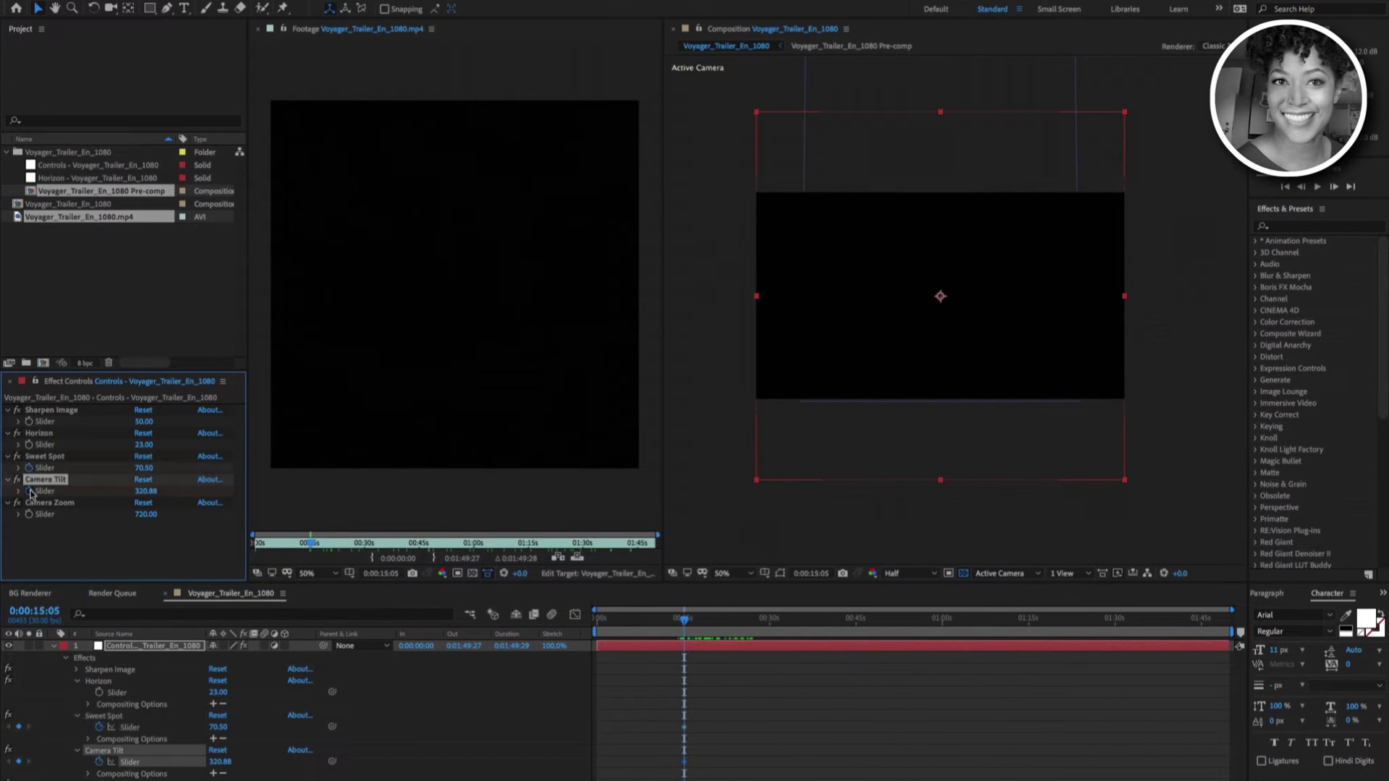
{"action": "left_click", "coordinate": [29, 445]}
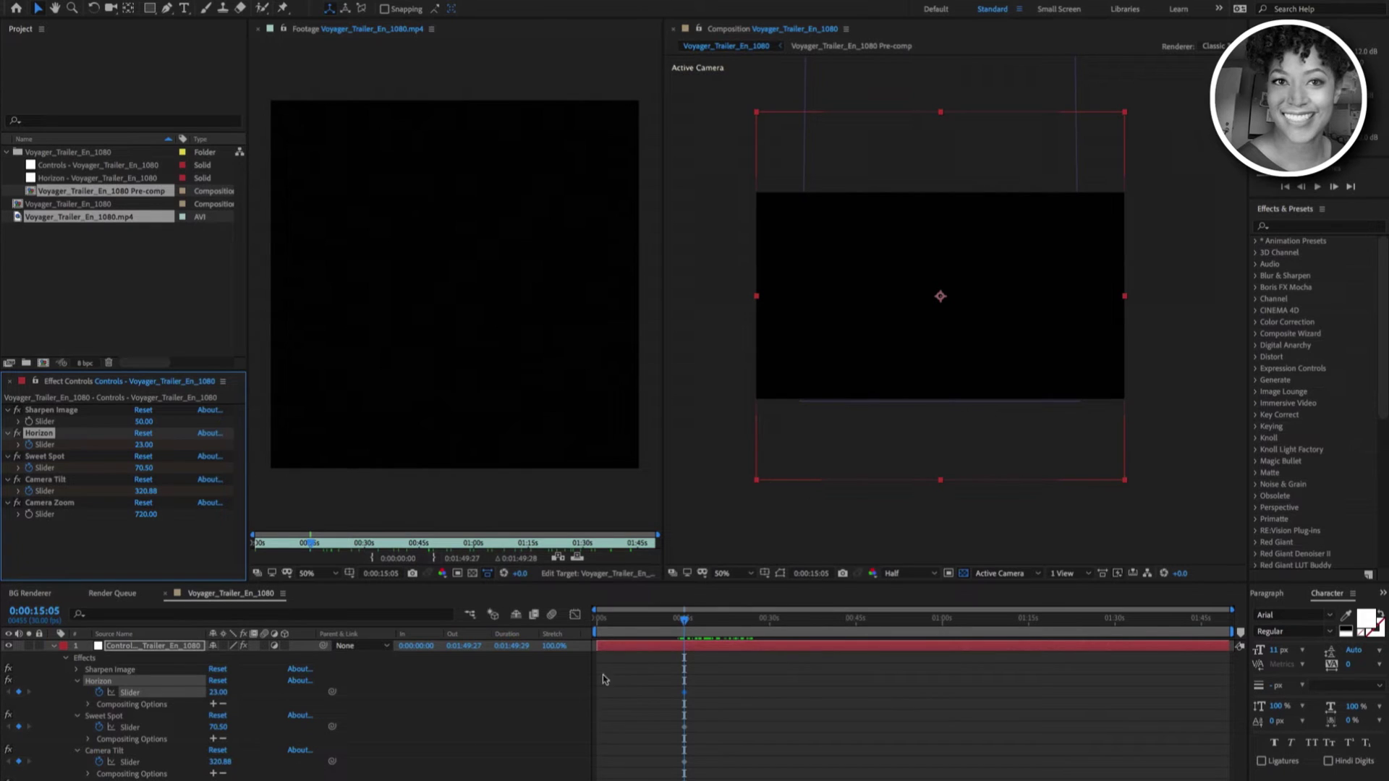
Add Horizon, Sweet Spot and Camera Tilt keyframes at 0:00:21:03, the planet shot's end.
{"action": "left_click_drag", "start_coordinate": [683, 619], "coordinate": [718, 624]}
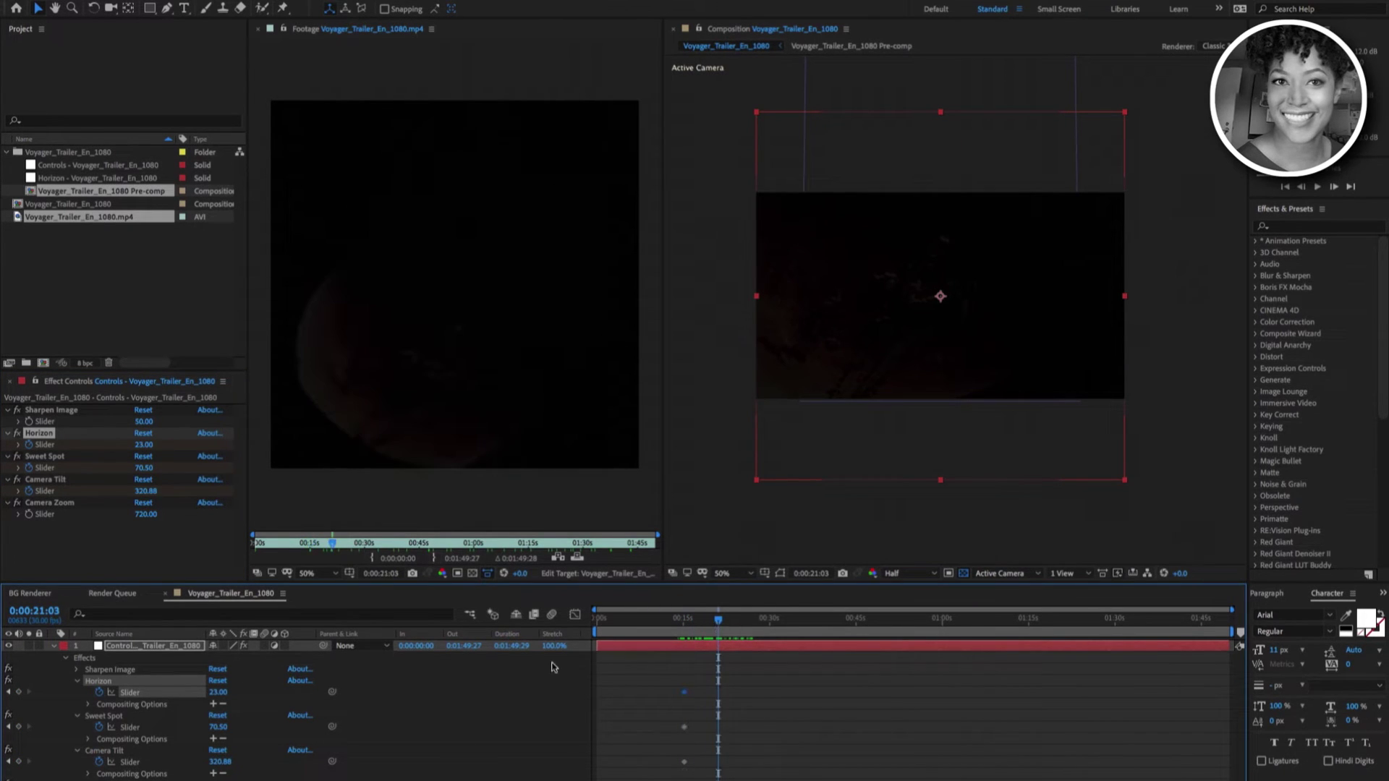
{"action": "left_click", "coordinate": [18, 692]}
{"action": "left_click", "coordinate": [18, 726]}
{"action": "left_click", "coordinate": [18, 761]}
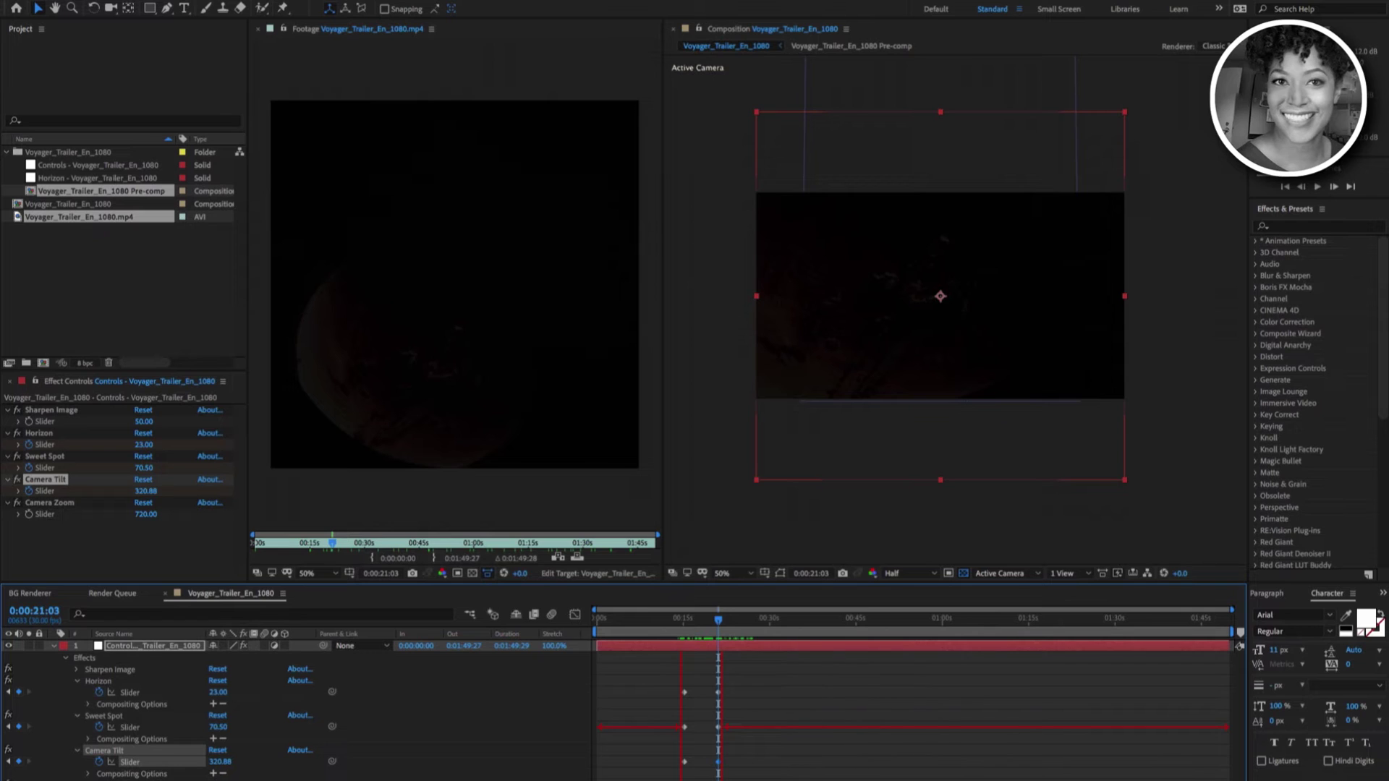
Zoom the timeline in at 0:00:15:05 and select the three slider keyframes there.
{"action": "left_click", "coordinate": [9, 693]}
{"action": "key", "text": "equal"}
{"action": "key", "text": "equal"}
{"action": "key", "text": "equal"}
{"action": "key", "text": "equal"}
{"action": "key", "text": "equal"}
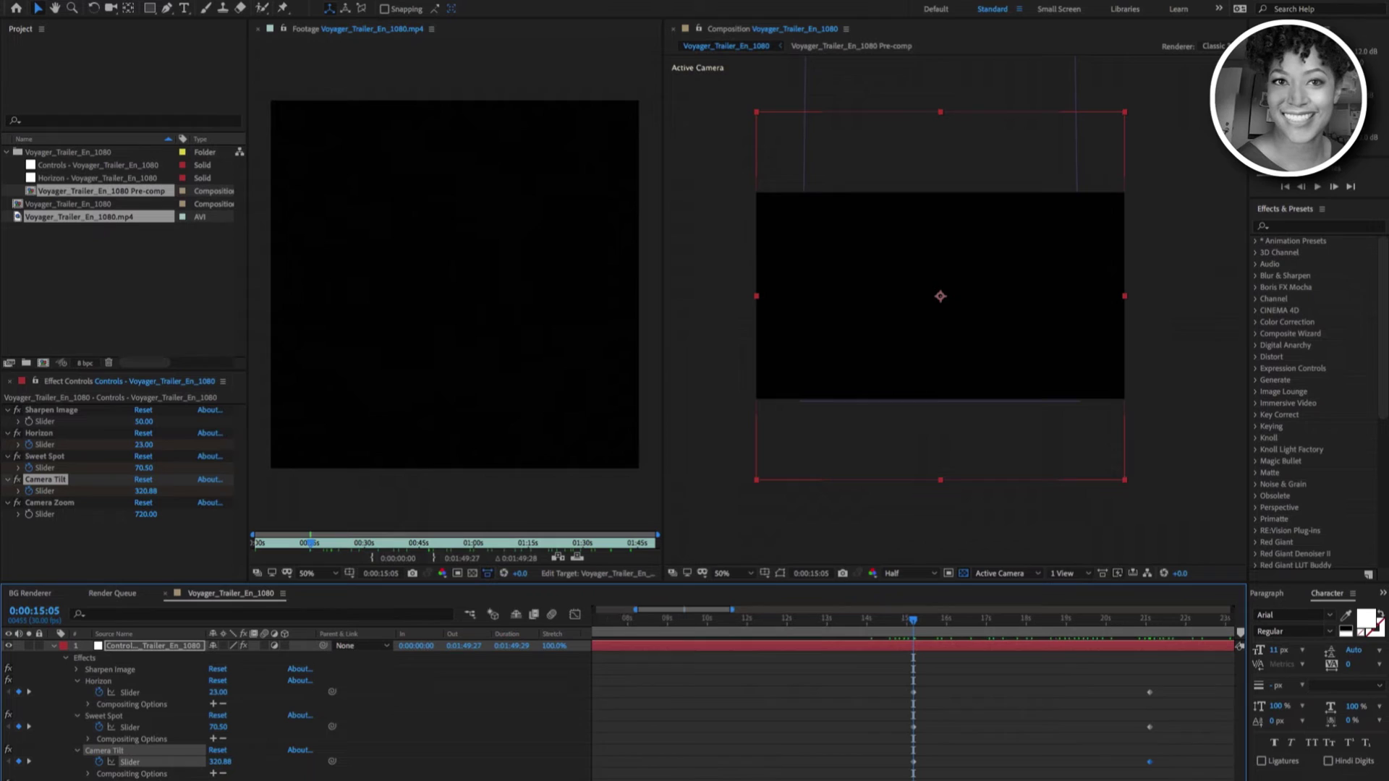
{"action": "scroll", "coordinate": [918, 694], "scroll_direction": "right", "scroll_amount": 5}
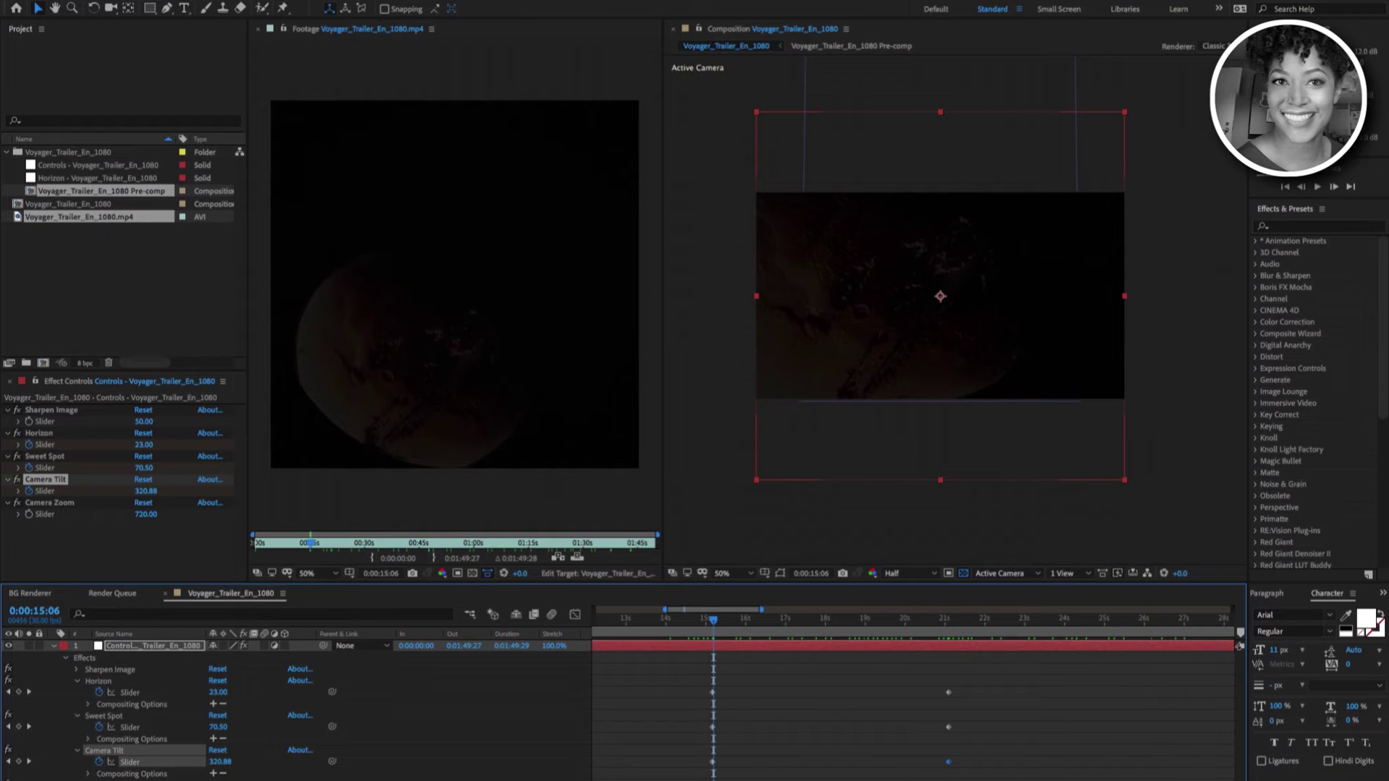
{"action": "left_click", "coordinate": [19, 692]}
{"action": "left_click", "coordinate": [20, 727]}
{"action": "left_click", "coordinate": [20, 762]}
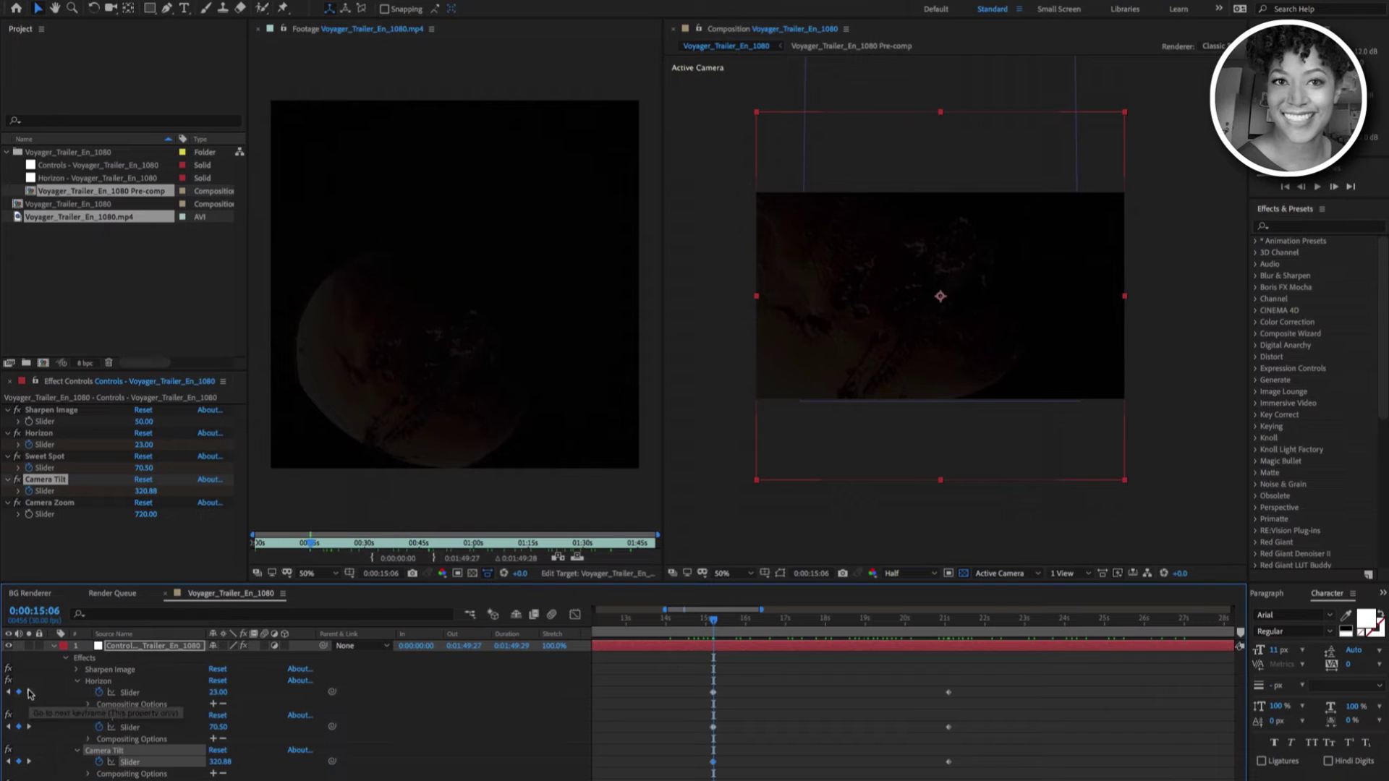
Add Horizon, Sweet Spot and Camera Tilt keyframes one frame earlier, at 0:00:21:02.
{"action": "left_click", "coordinate": [29, 692]}
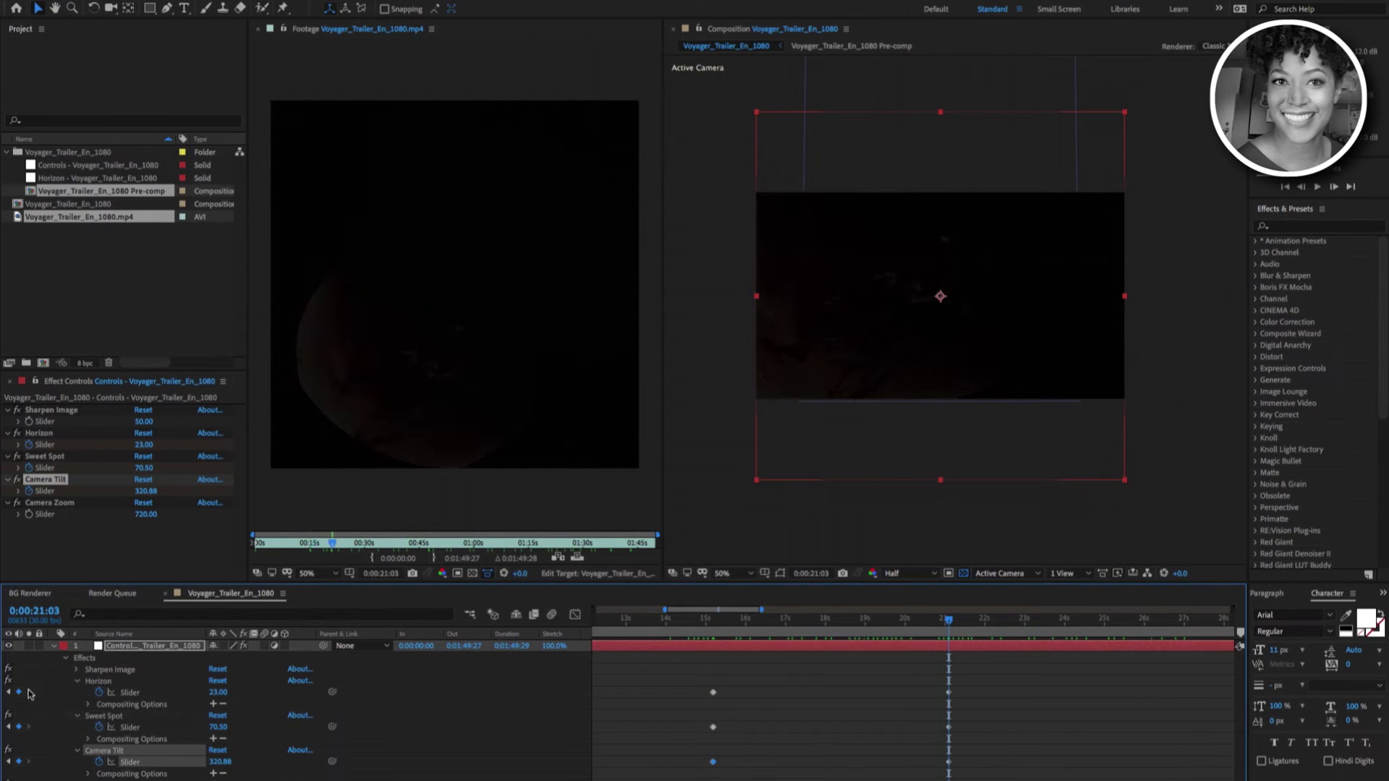
{"action": "key", "text": "Page_Up"}
{"action": "key", "text": "F2"}
{"action": "left_click", "coordinate": [19, 693]}
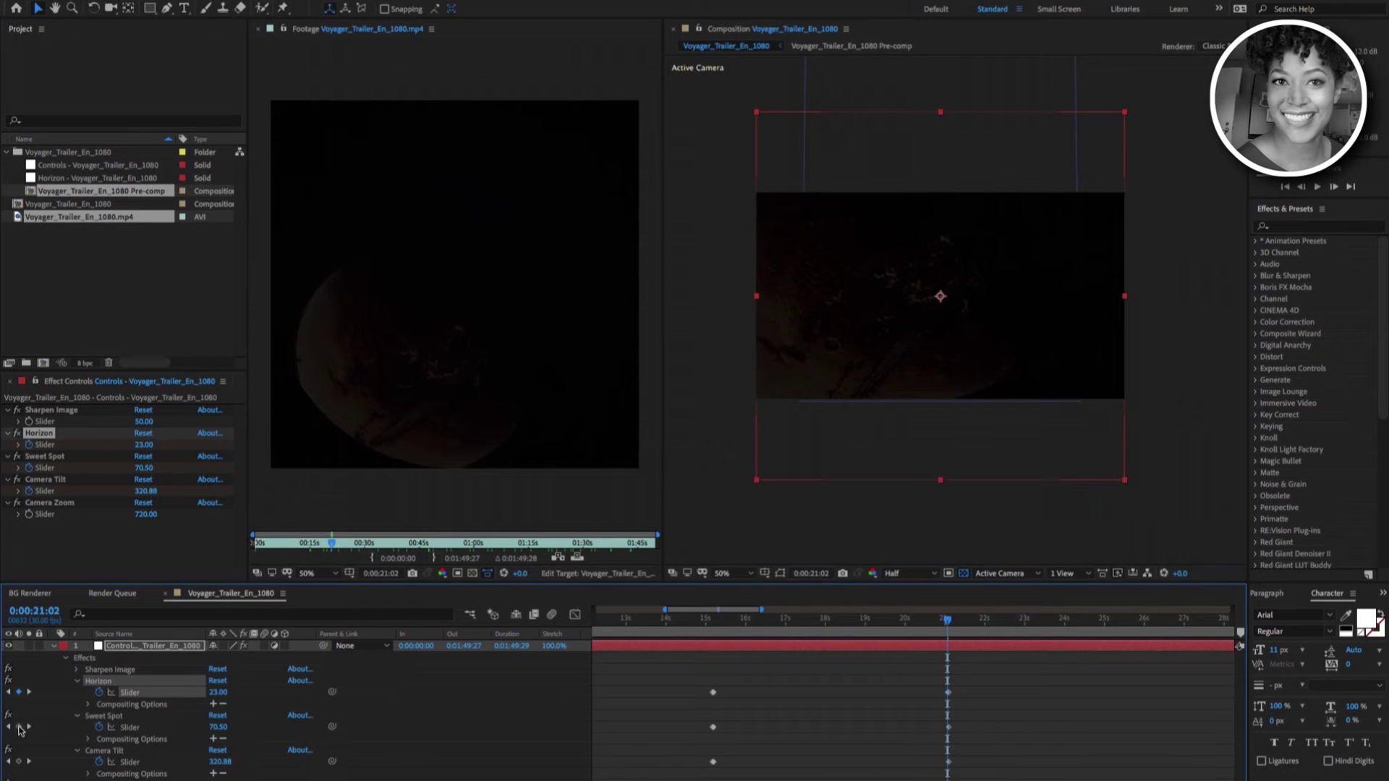
{"action": "left_click", "coordinate": [20, 727]}
{"action": "left_click", "coordinate": [19, 762]}
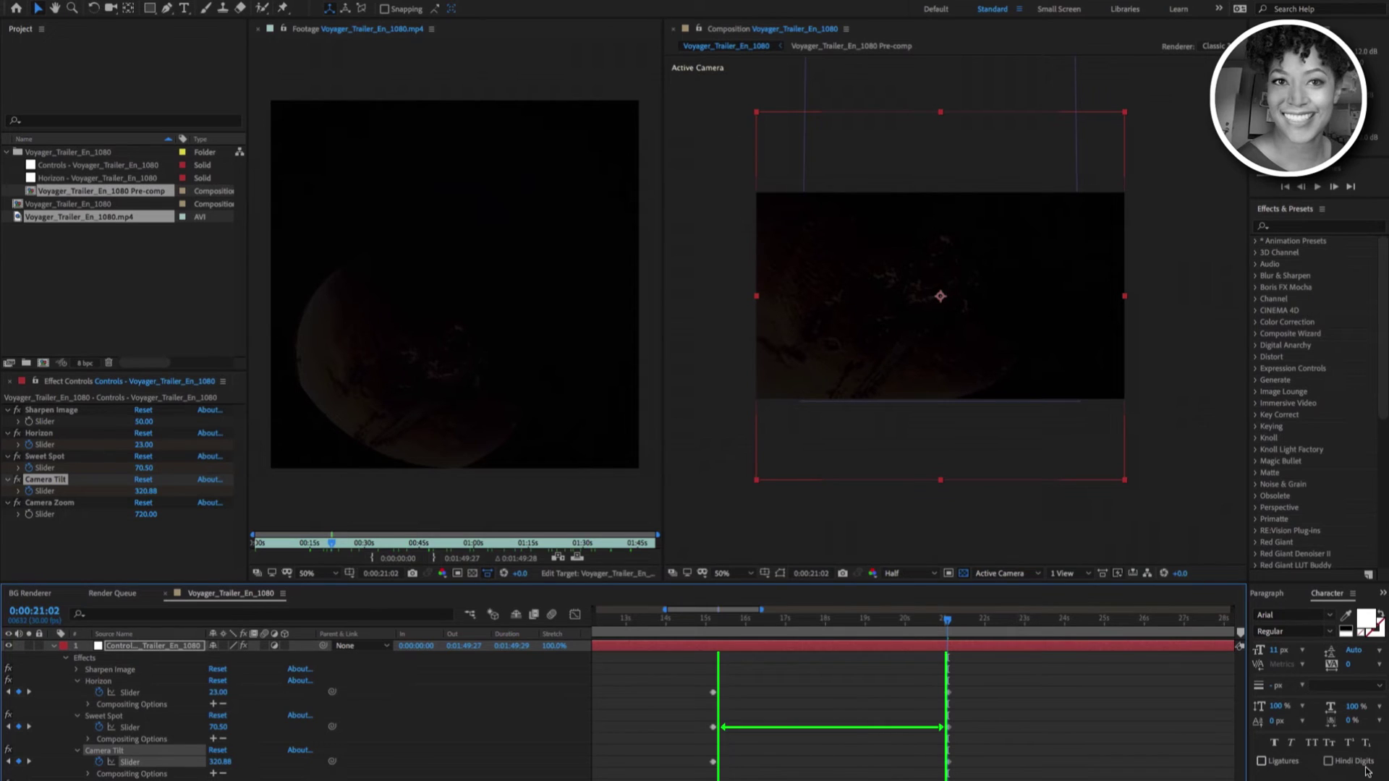
At 0:00:18:27, scrub the Horizon slider down to -12.00 to straighten the planet.
{"action": "left_click_drag", "start_coordinate": [946, 620], "coordinate": [861, 620]}
{"action": "left_click", "coordinate": [43, 434]}
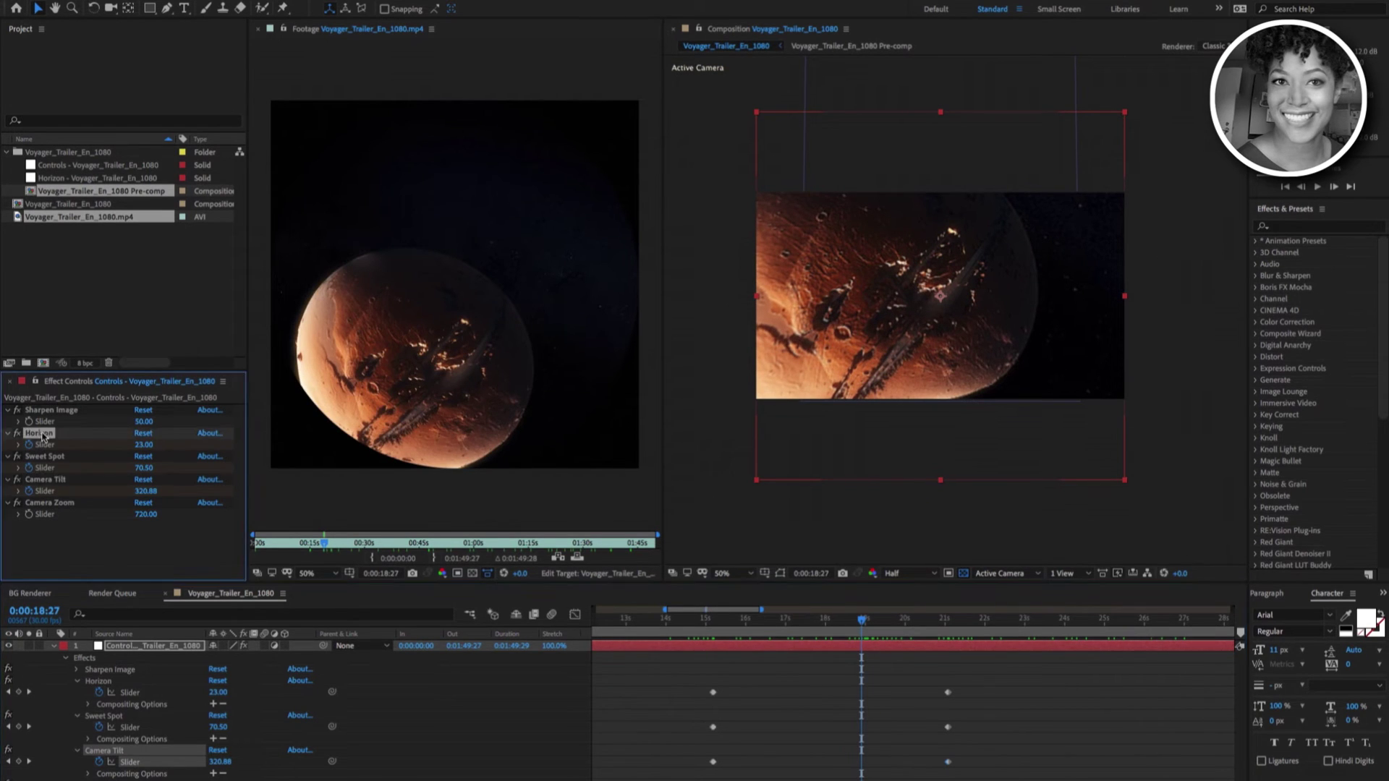
{"action": "left_click_drag", "start_coordinate": [143, 444], "coordinate": [127, 446]}
{"action": "left_click", "coordinate": [50, 458]}
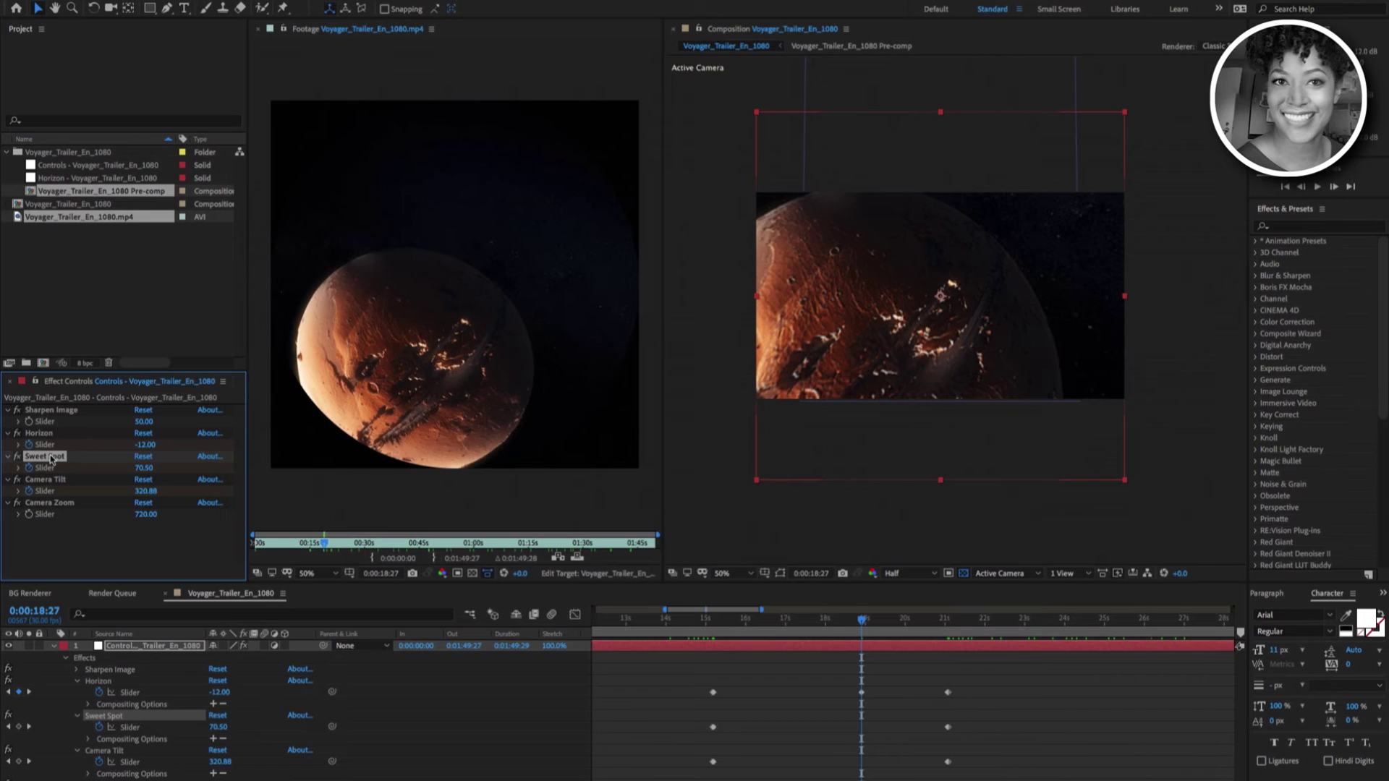
Scrub Sweet Spot down and fine-tune it to -149.50 at 0:00:18:27.
{"action": "left_click_drag", "start_coordinate": [144, 467], "coordinate": [9, 500]}
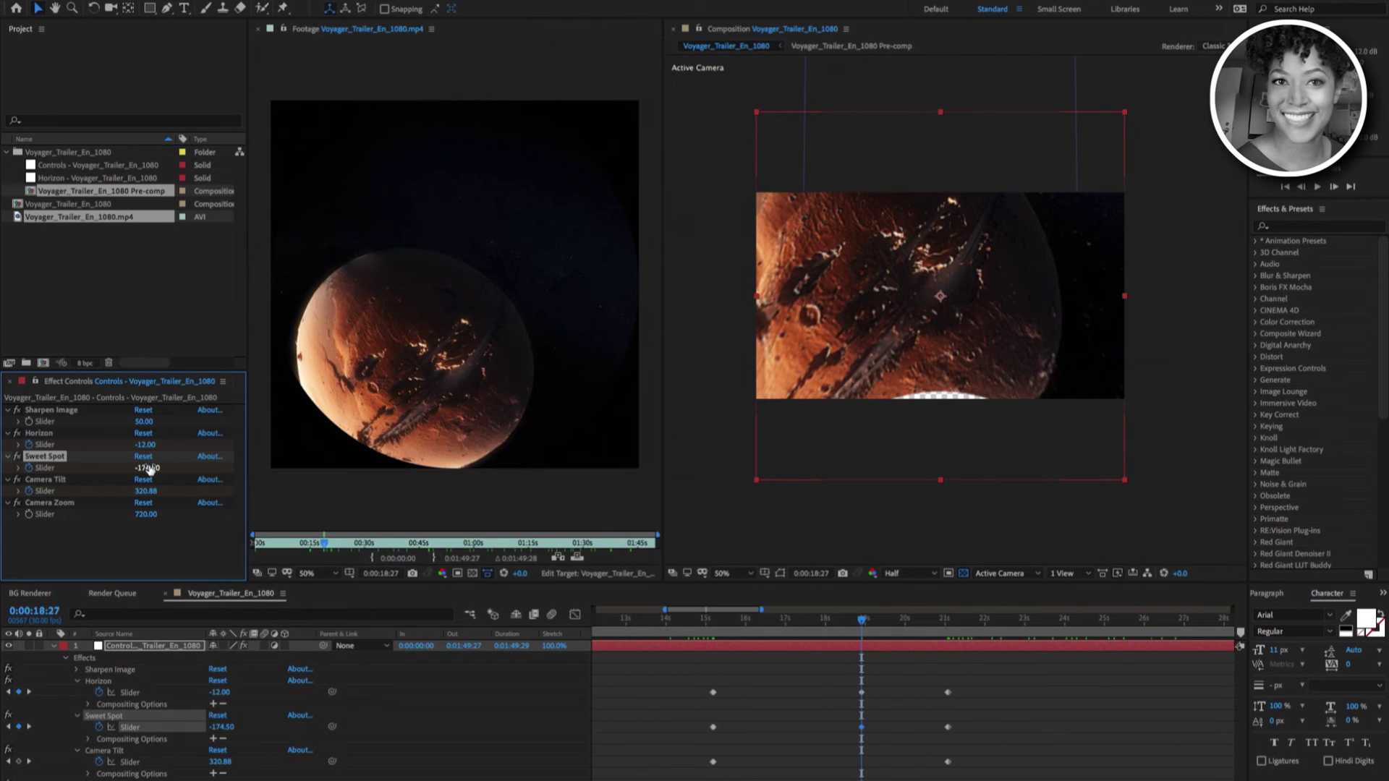
{"action": "left_click_drag", "start_coordinate": [149, 470], "coordinate": [165, 463]}
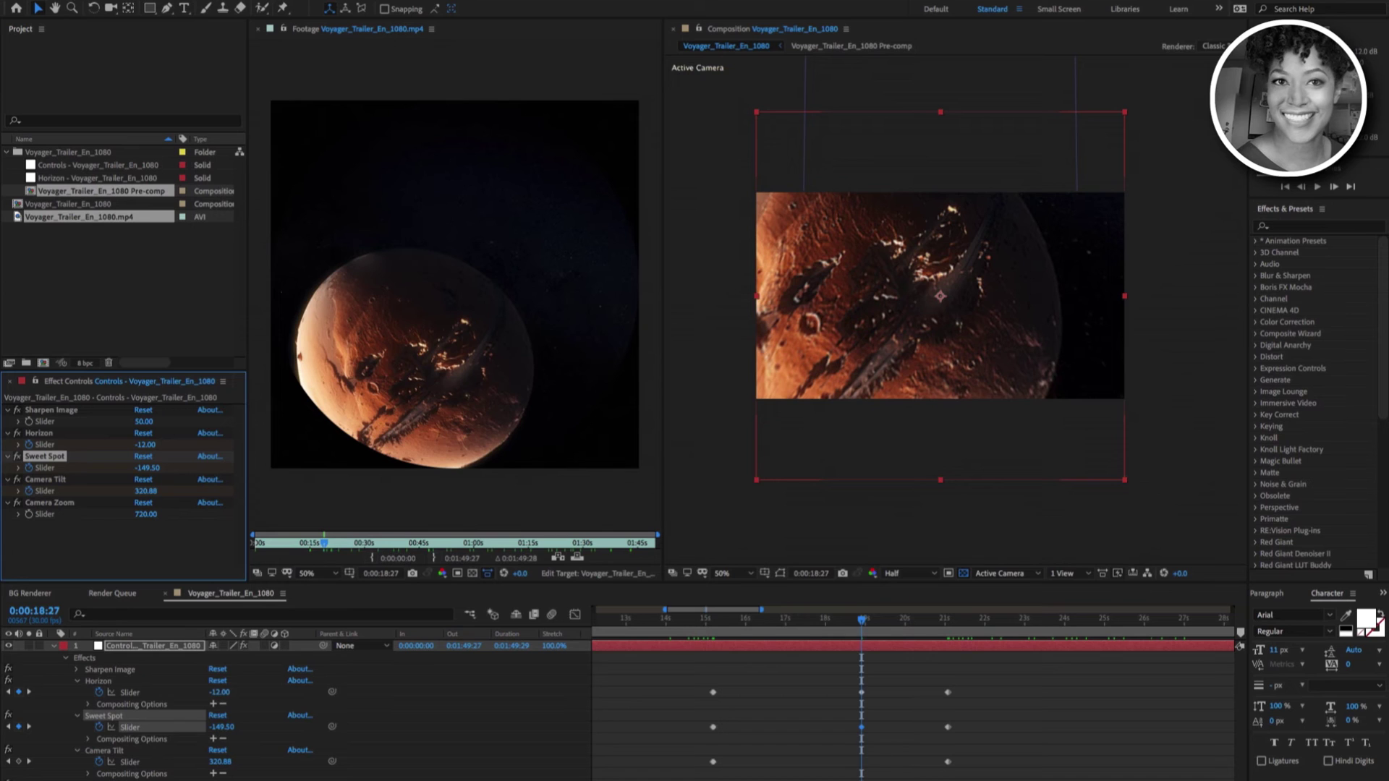
Copy the 0:00:18:27 Horizon and Sweet Spot keyframes and paste them at 0:00:15:06.
{"action": "left_click_drag", "start_coordinate": [853, 690], "coordinate": [868, 738]}
{"action": "left_click", "coordinate": [153, 9]}
{"action": "left_click", "coordinate": [173, 85]}
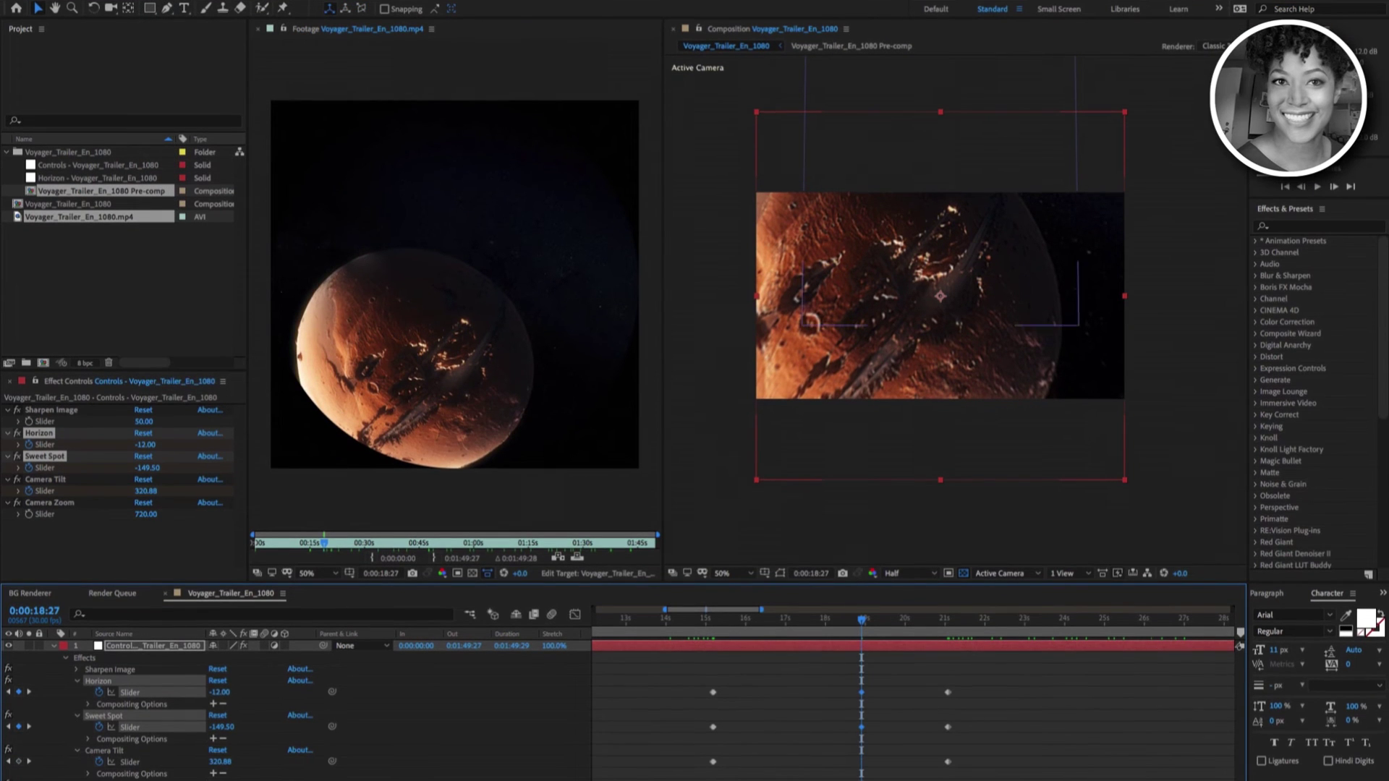
{"action": "left_click", "coordinate": [8, 692]}
{"action": "key", "text": "semicolon"}
{"action": "left_click", "coordinate": [157, 7]}
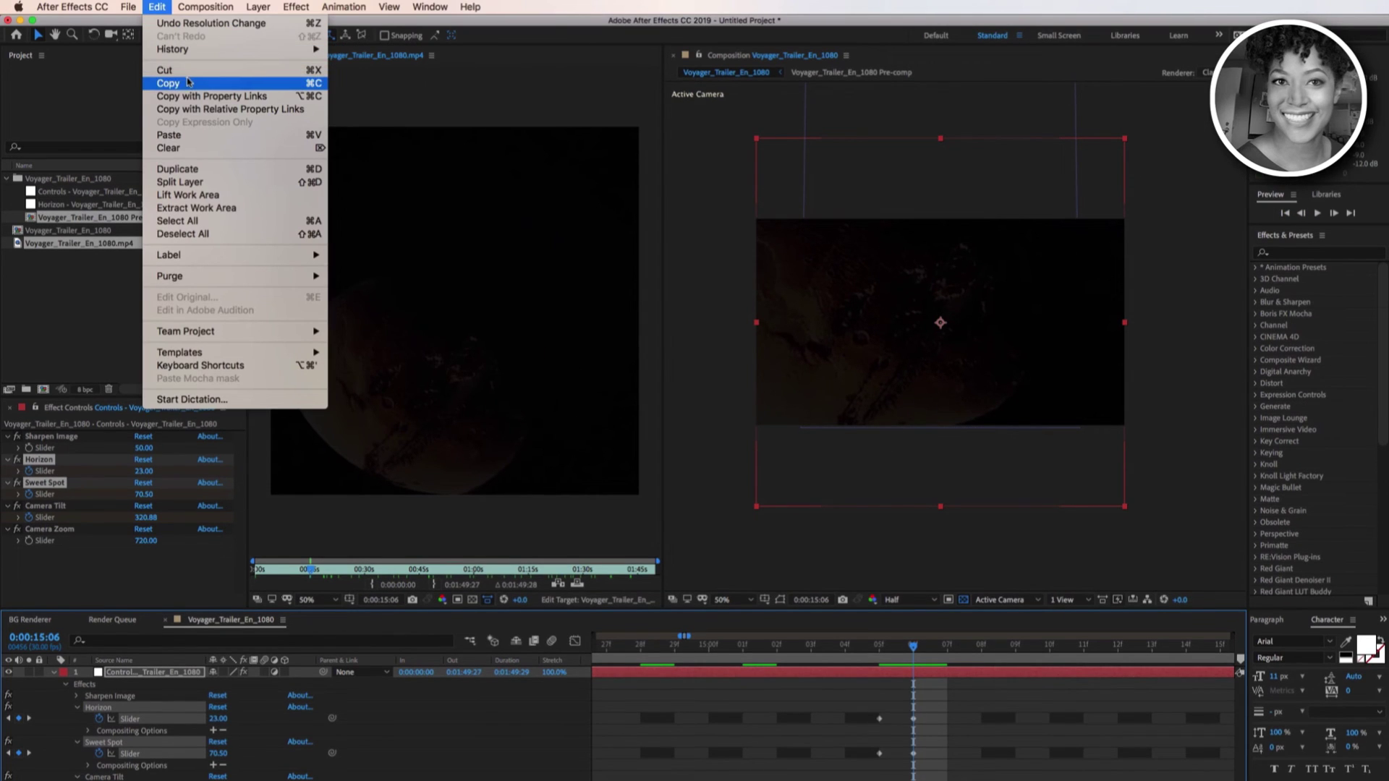
{"action": "left_click", "coordinate": [190, 138]}
Paste the same -12.00 and -149.50 values at 0:00:21:02, then deselect the keyframes.
{"action": "left_click", "coordinate": [29, 695]}
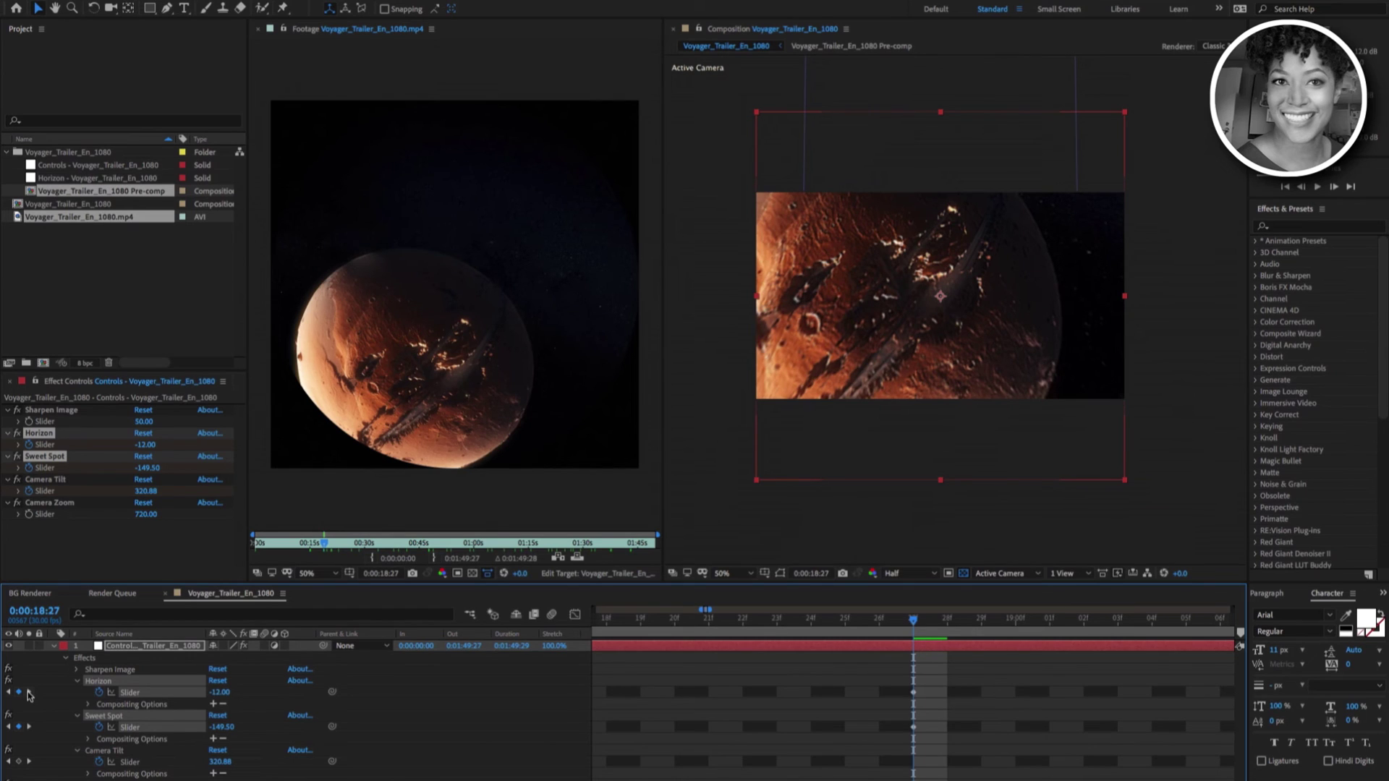
{"action": "left_click", "coordinate": [29, 695]}
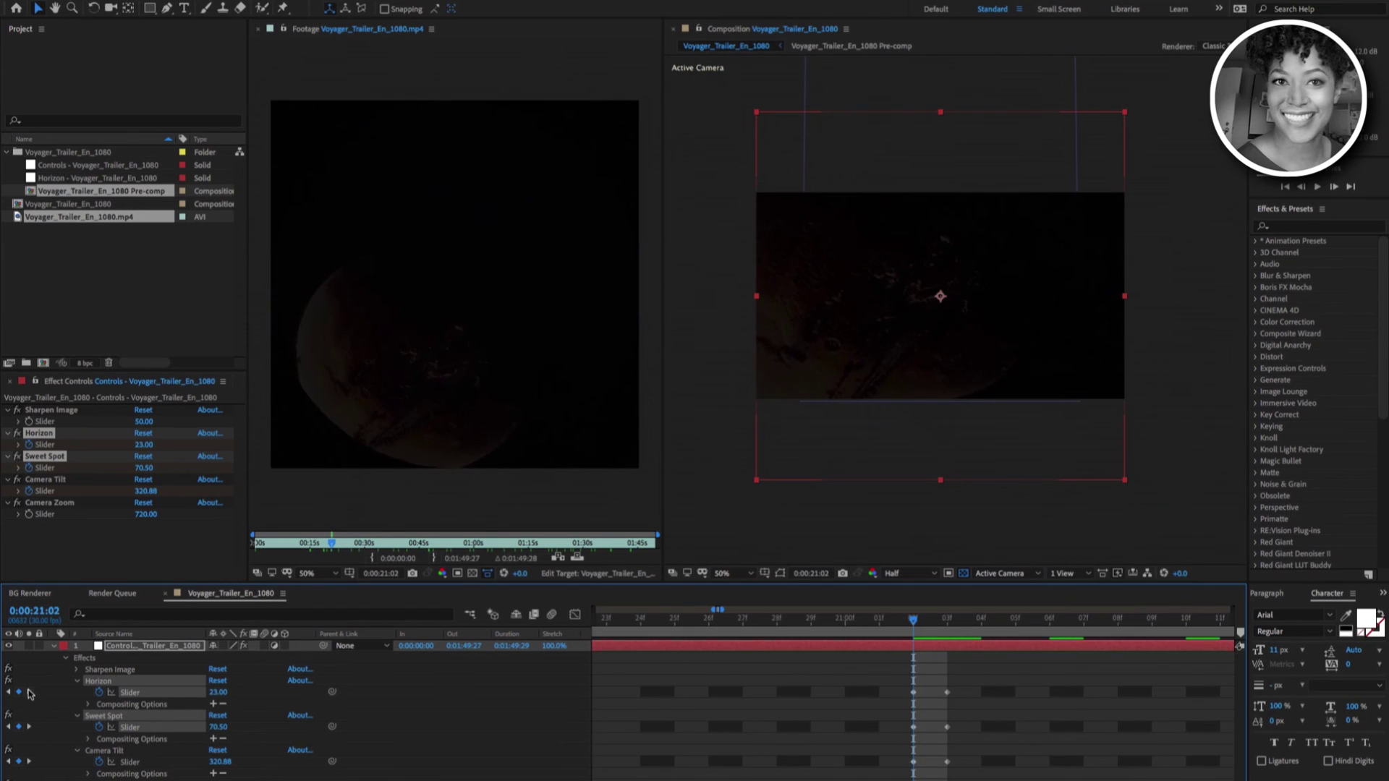
{"action": "left_click", "coordinate": [157, 7]}
{"action": "left_click", "coordinate": [217, 136]}
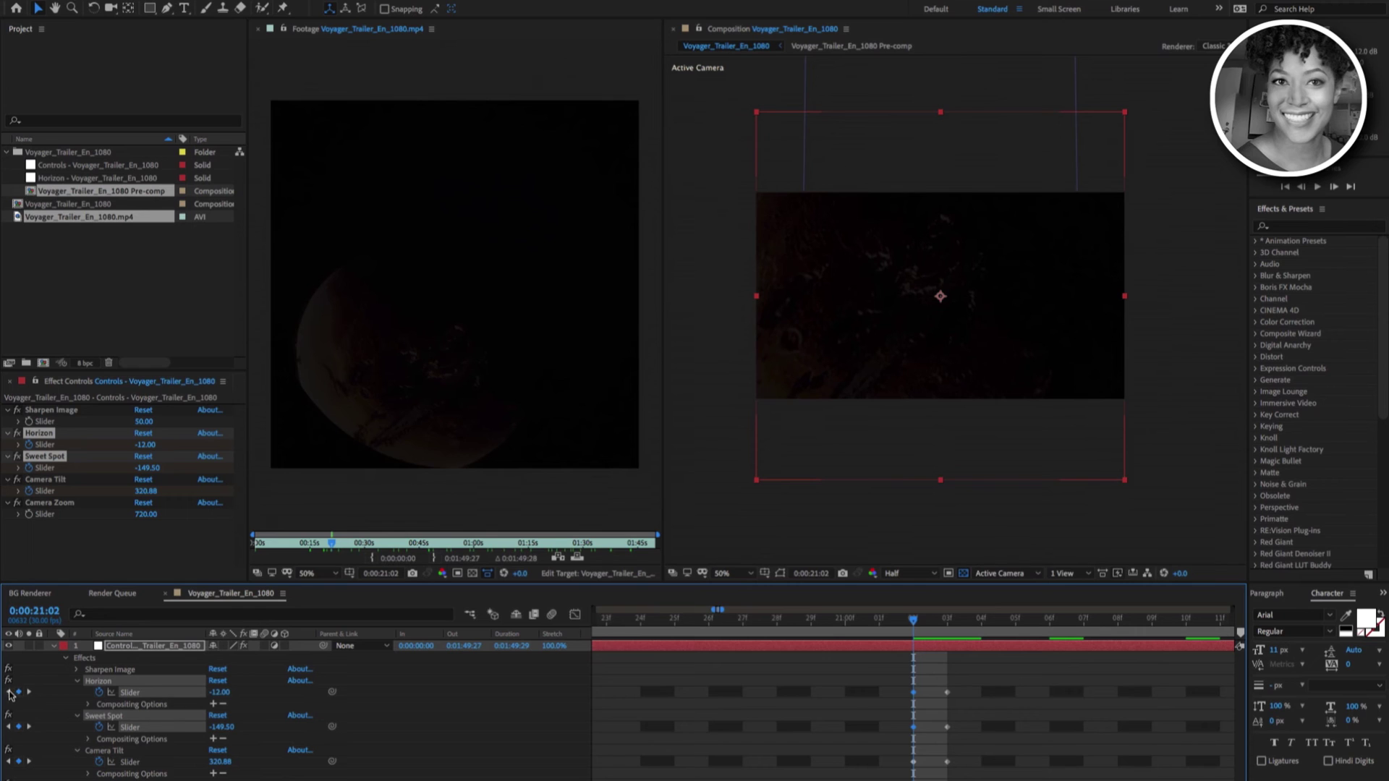
{"action": "left_click", "coordinate": [10, 692]}
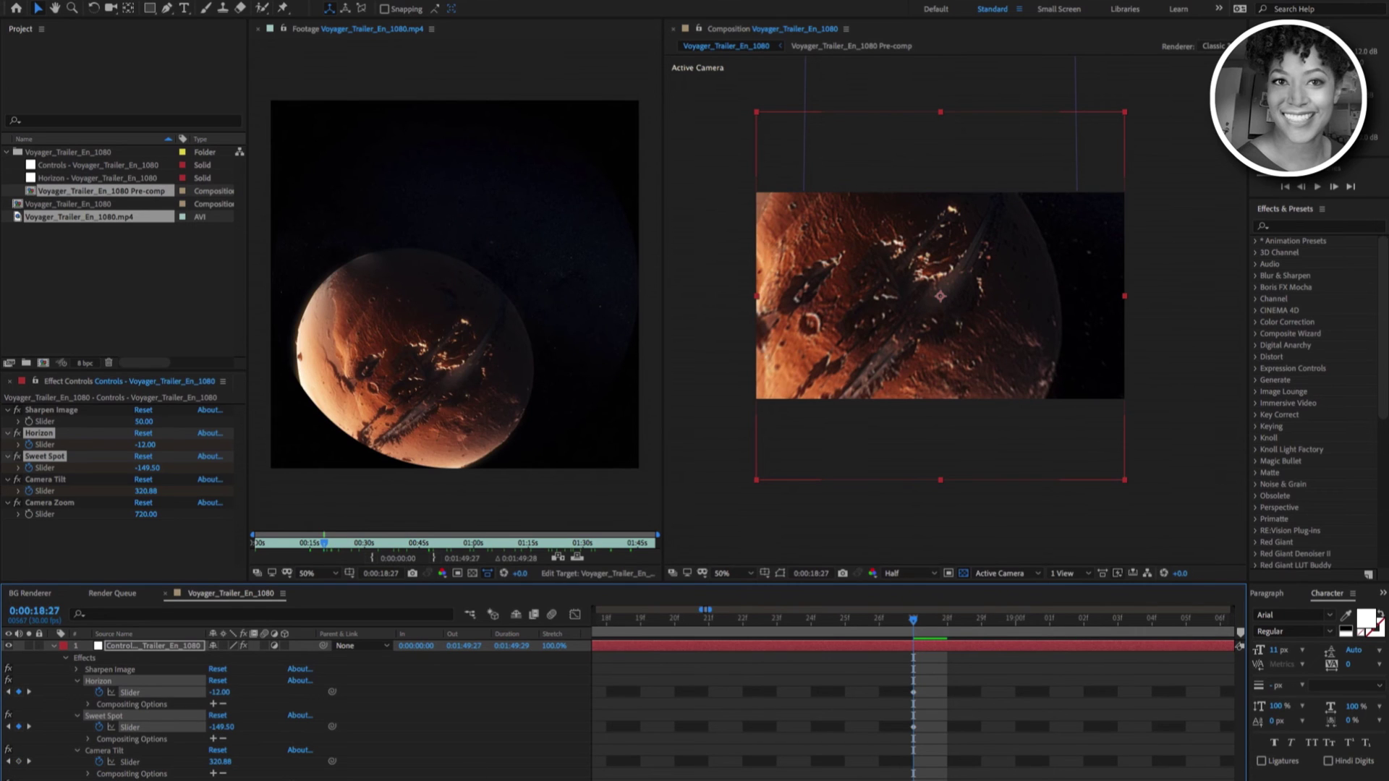
{"action": "left_click_drag", "start_coordinate": [892, 683], "coordinate": [935, 780]}
{"action": "left_click", "coordinate": [934, 780]}
Zoom the timeline out to the full trailer duration and play the preview.
{"action": "key", "text": "minus"}
{"action": "key", "text": "minus"}
{"action": "key", "text": "minus"}
{"action": "key", "text": "minus"}
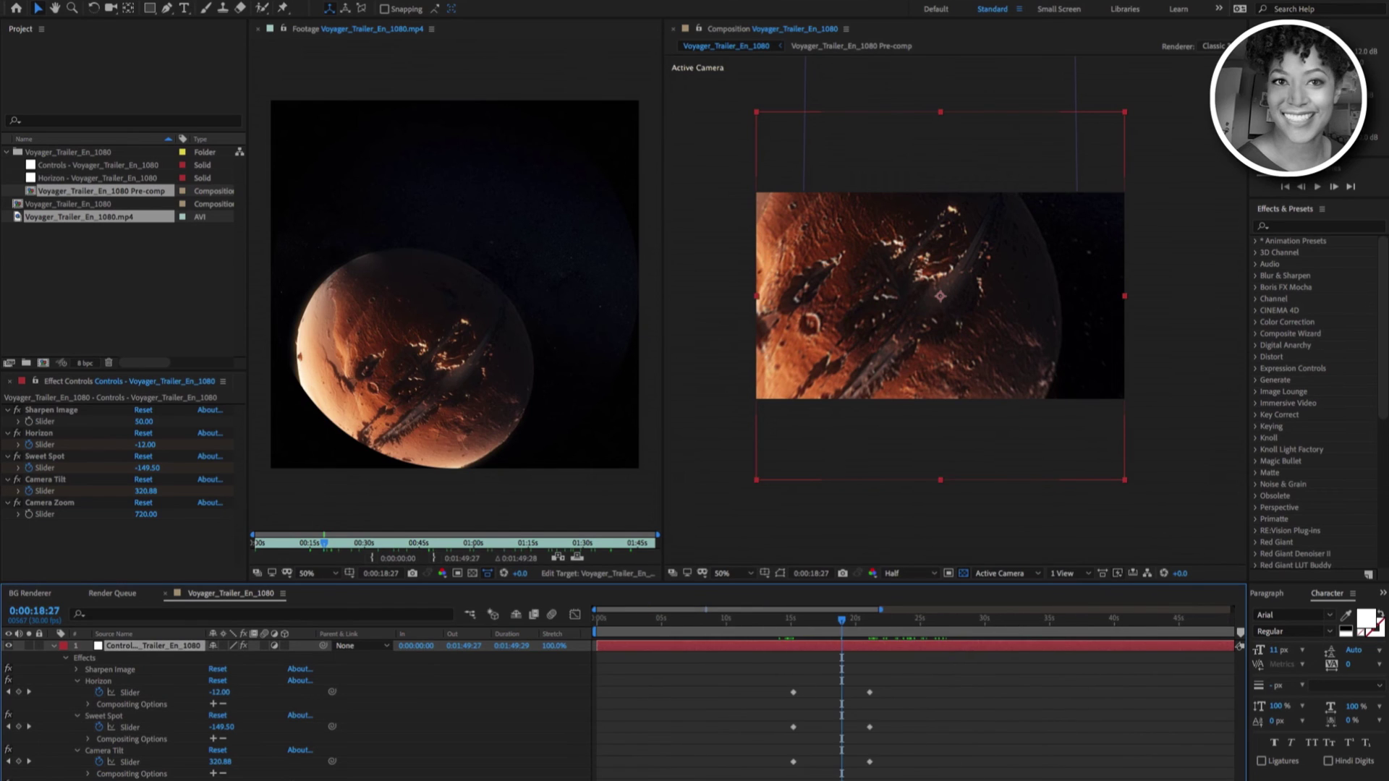
{"action": "left_click_drag", "start_coordinate": [913, 621], "coordinate": [972, 622]}
{"action": "key", "text": "semicolon"}
{"action": "key", "text": "space"}
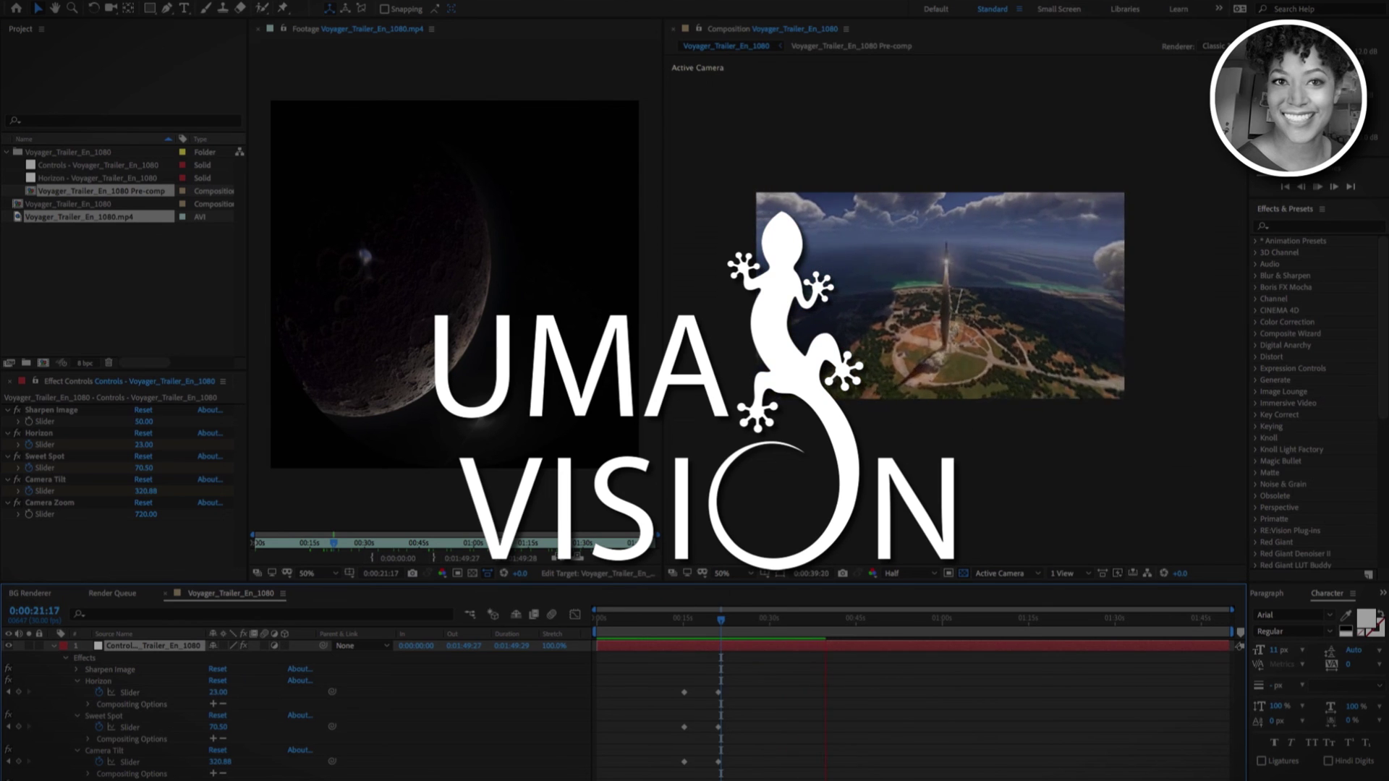